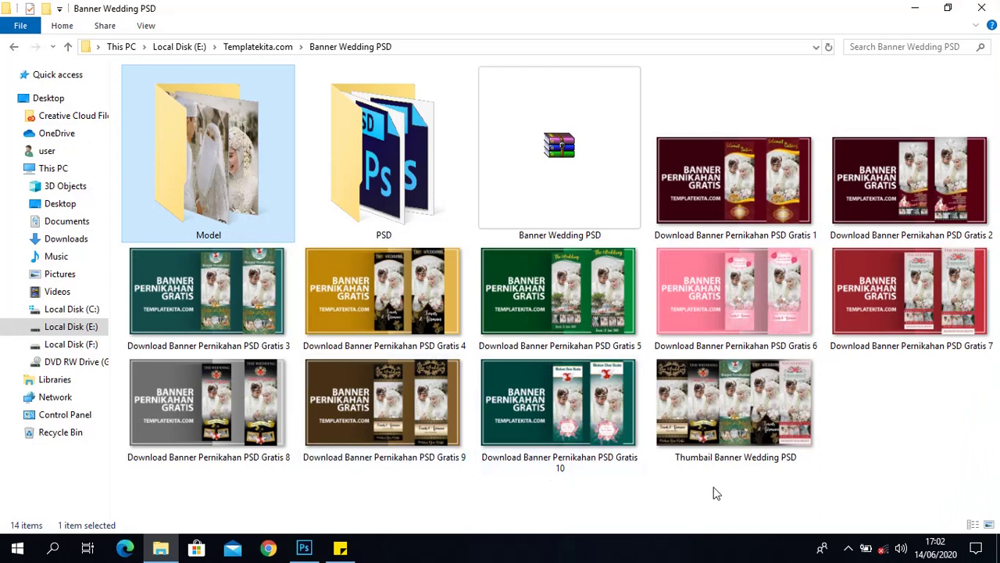
Step: Select the Thumbail Banner Wedding PSD image in the Banner Wedding PSD folder
{"action": "left_click", "coordinate": [742, 429]}
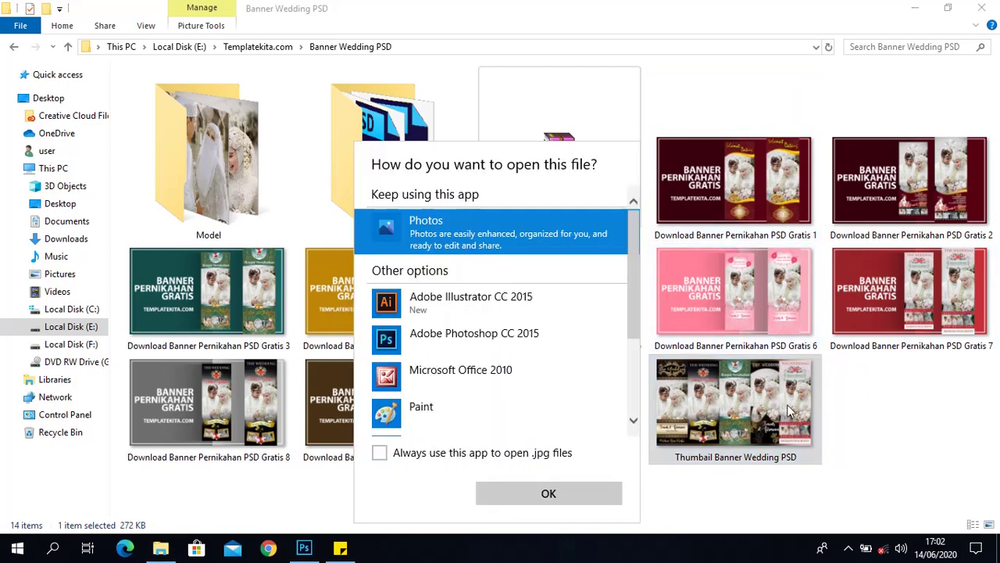
Step: Open the thumbnail in Photos, preview Gratis 1, then close the viewer with Alt+F4
{"action": "left_click", "coordinate": [598, 487]}
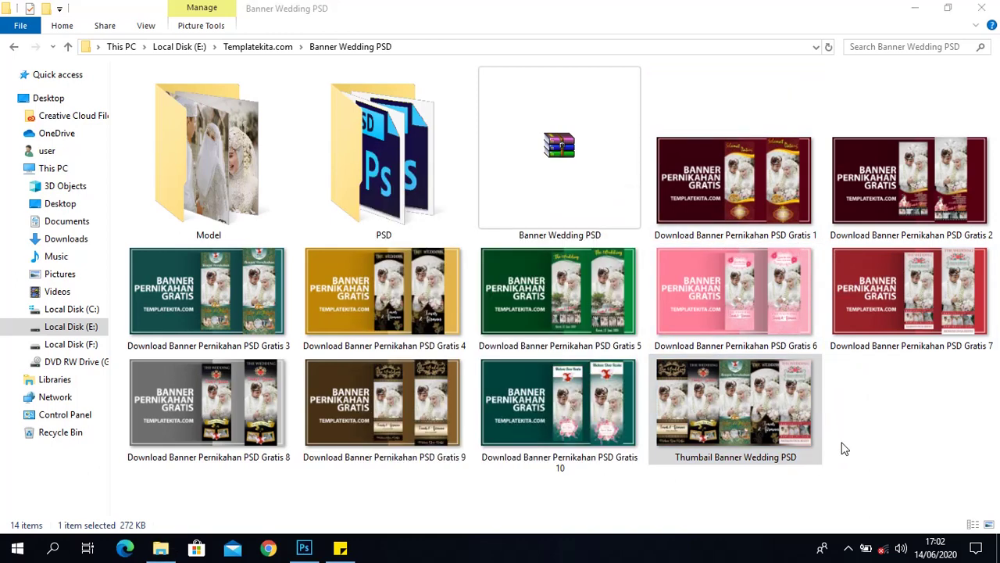
{"action": "double_click", "coordinate": [793, 118]}
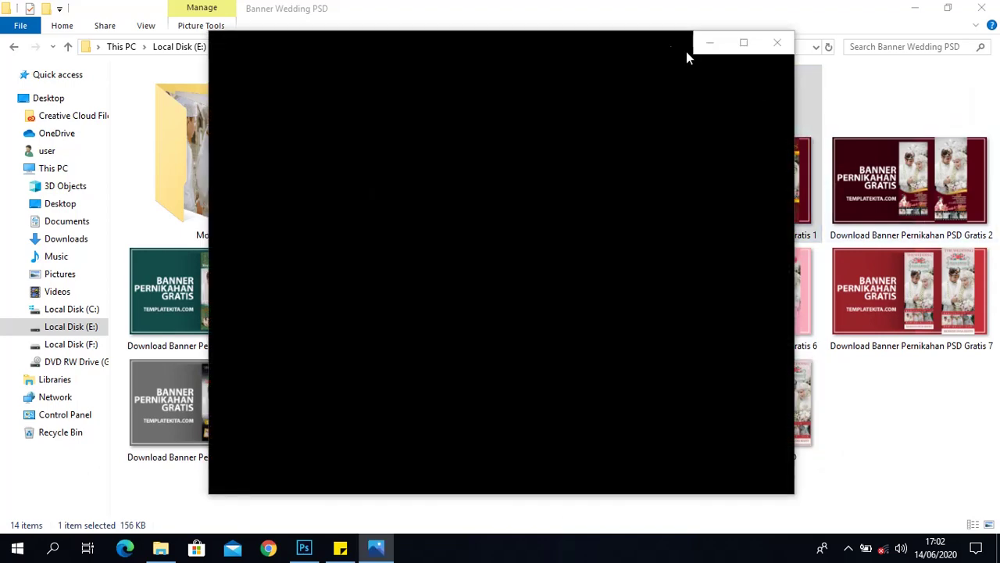
{"action": "mouse_move", "coordinate": [652, 39]}
{"action": "left_mouse_down"}
{"action": "mouse_move", "coordinate": [593, 39]}
{"action": "mouse_move", "coordinate": [566, 67]}
{"action": "left_mouse_up"}
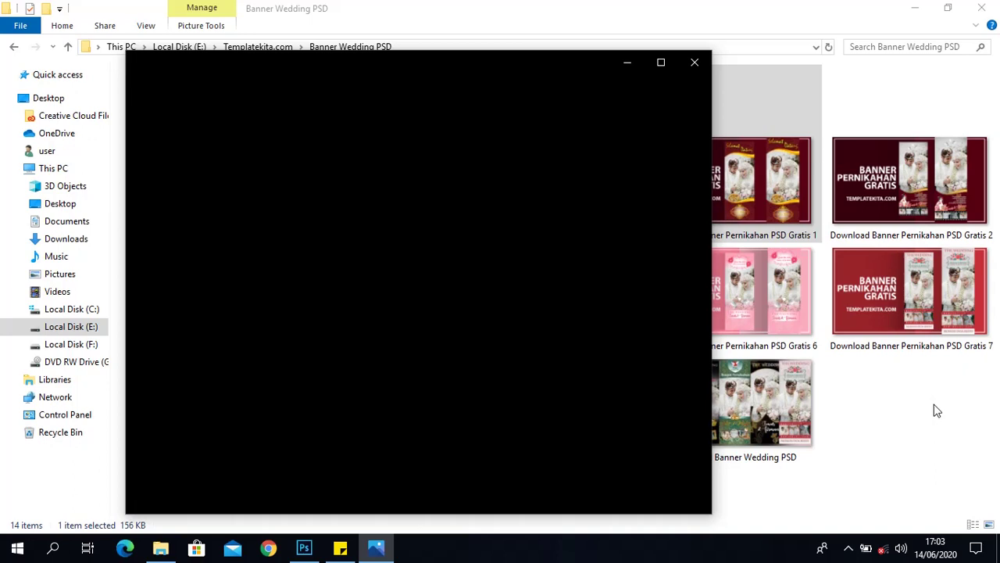
{"action": "key", "text": "alt+F4"}
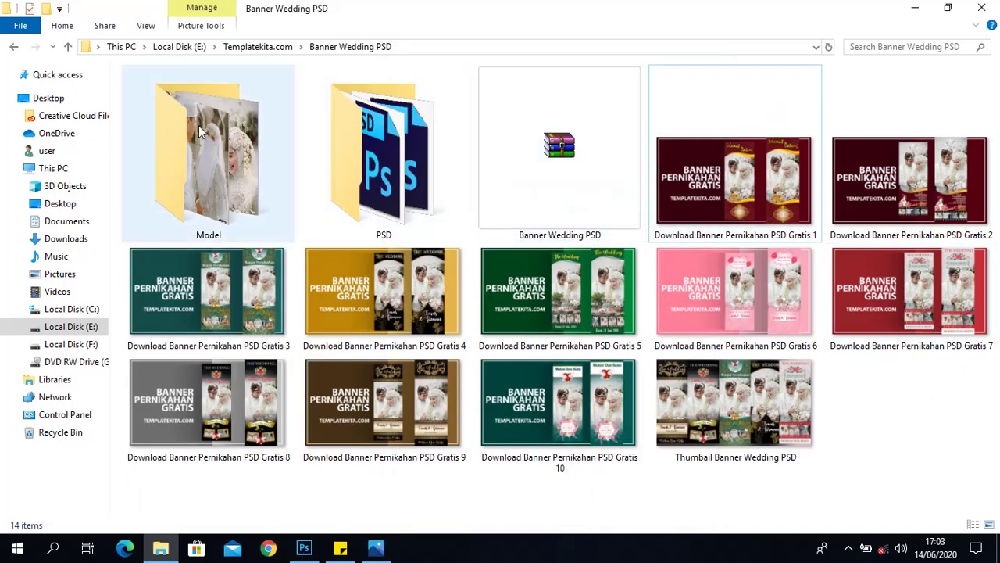
{"action": "left_click", "coordinate": [695, 188]}
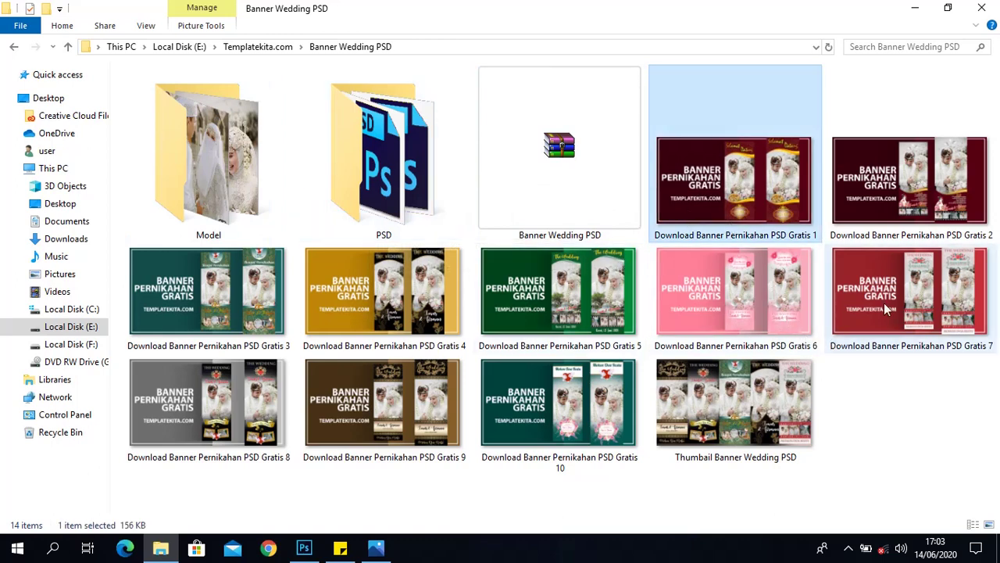
{"action": "left_click", "coordinate": [393, 159]}
{"action": "double_click", "coordinate": [393, 159]}
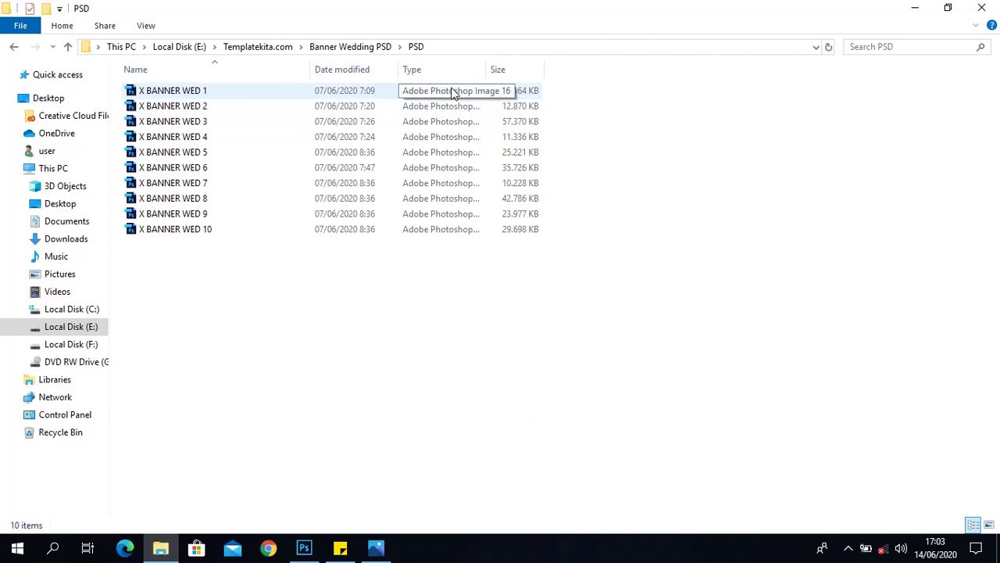
{"action": "left_click", "coordinate": [221, 93]}
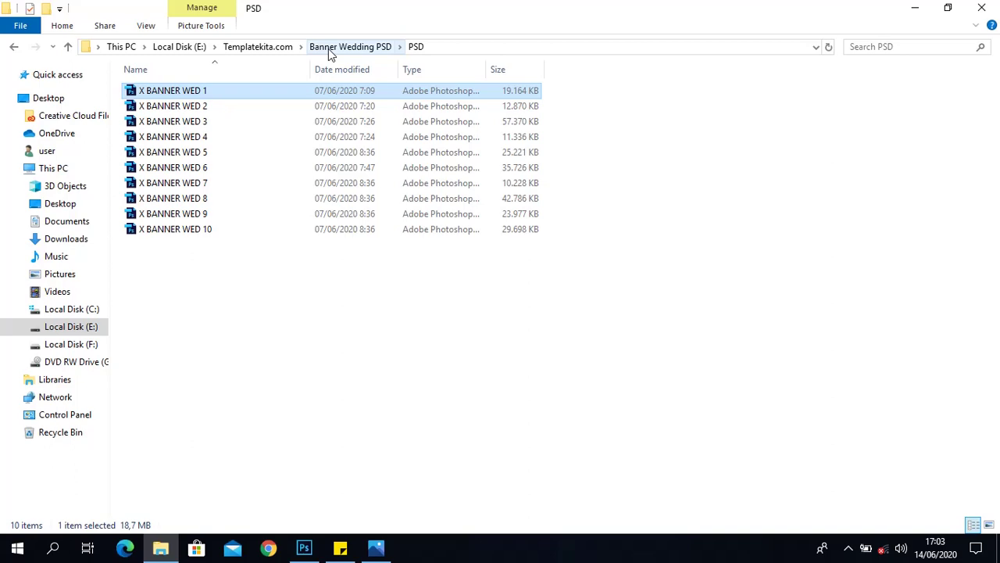
{"action": "left_click", "coordinate": [328, 47]}
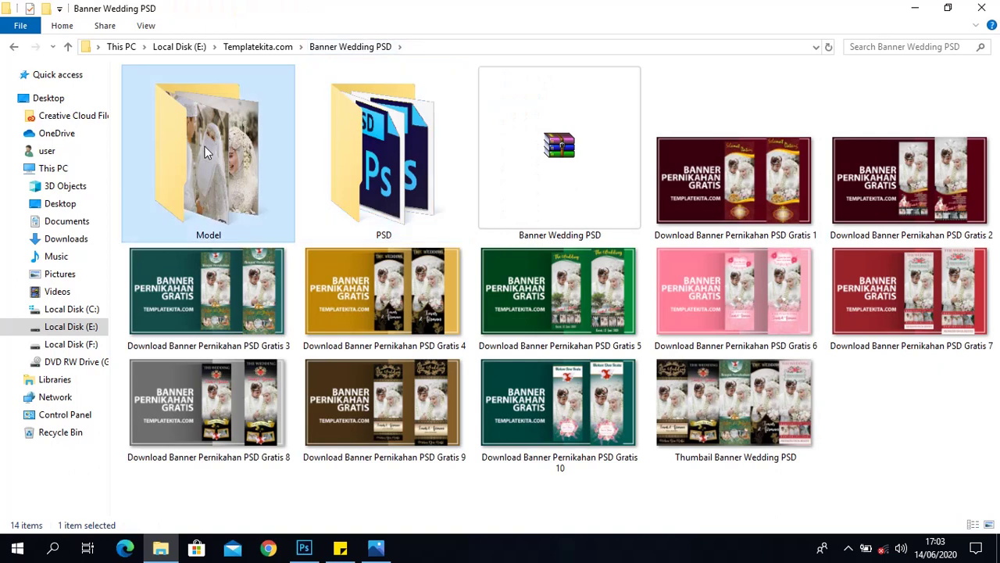
Step: Open the Model folder and box-select its four couple screenshots, then deselect them
{"action": "double_click", "coordinate": [205, 146]}
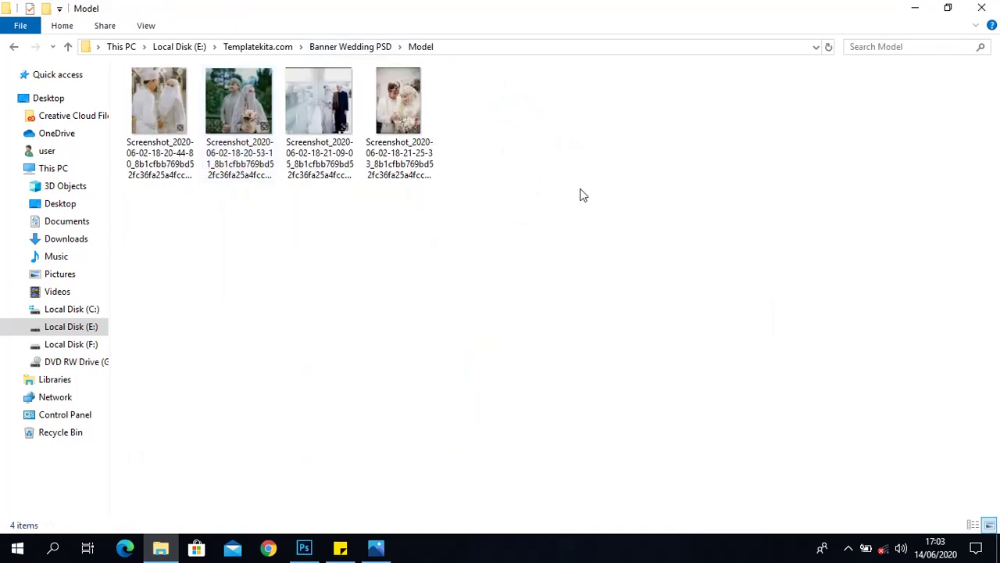
{"action": "left_click_drag", "start_coordinate": [581, 193], "coordinate": [157, 110]}
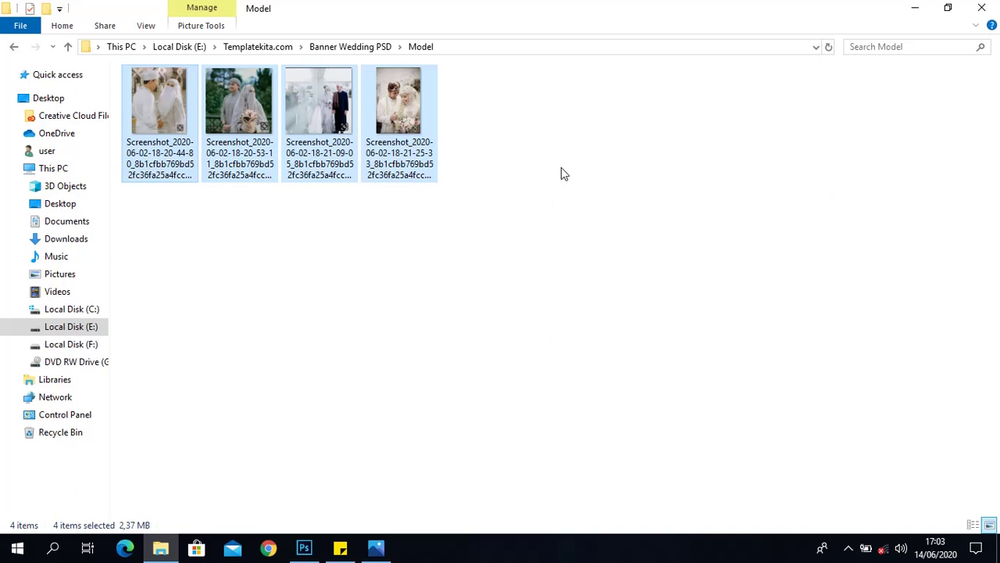
{"action": "left_click", "coordinate": [547, 184]}
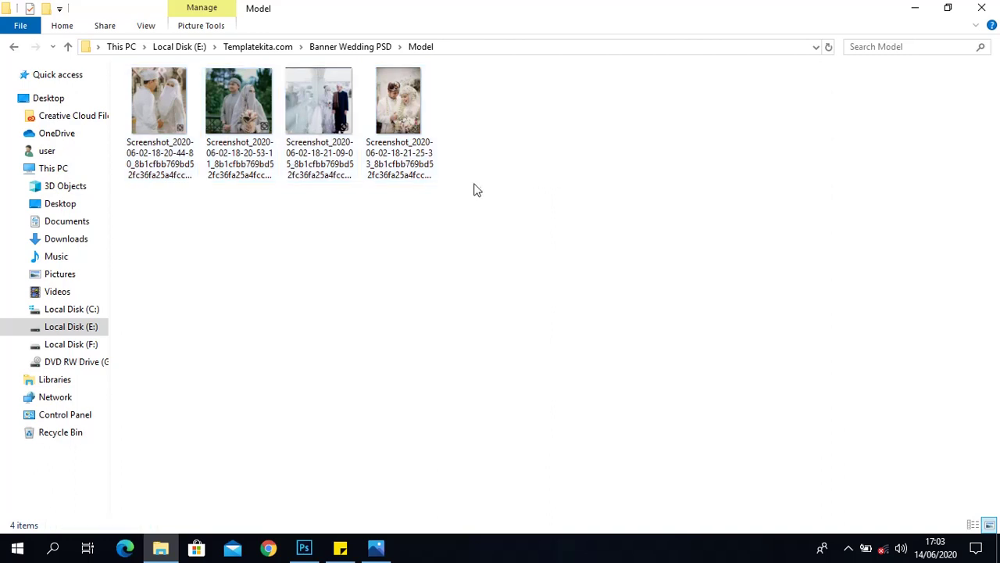
{"action": "left_click_drag", "start_coordinate": [585, 206], "coordinate": [132, 92]}
{"action": "left_click", "coordinate": [528, 177]}
{"action": "left_click", "coordinate": [304, 547]}
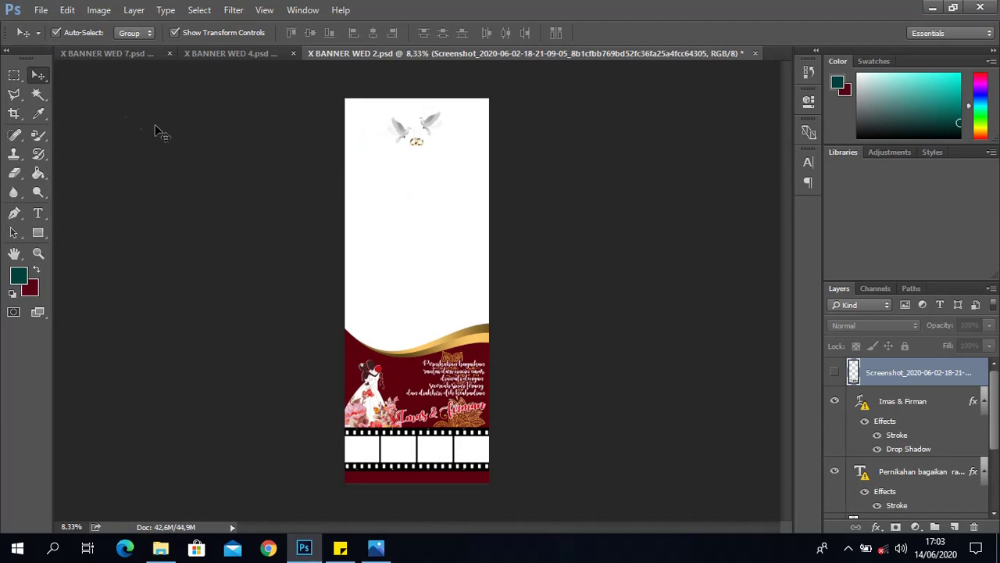
{"action": "left_click", "coordinate": [108, 54]}
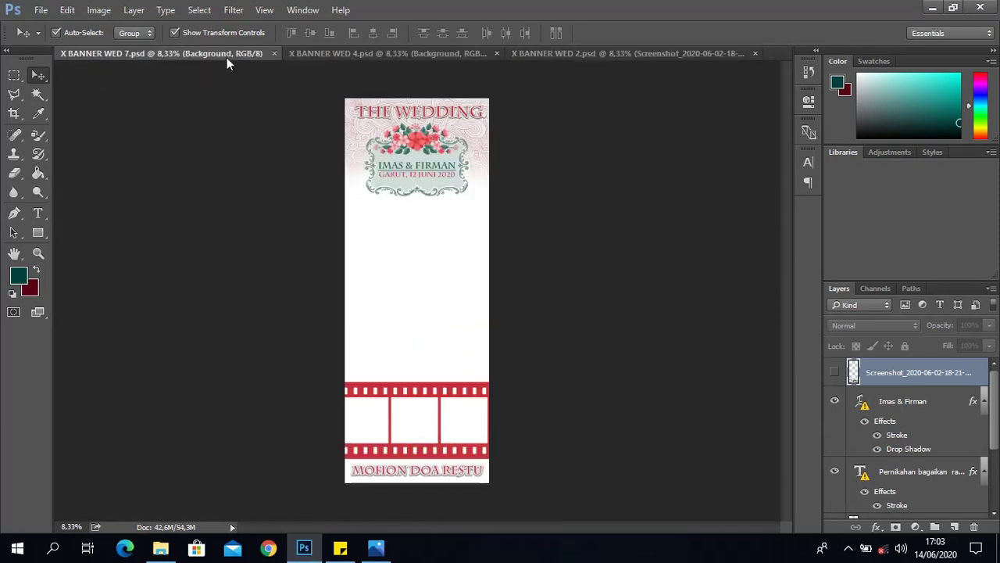
{"action": "left_click", "coordinate": [362, 53]}
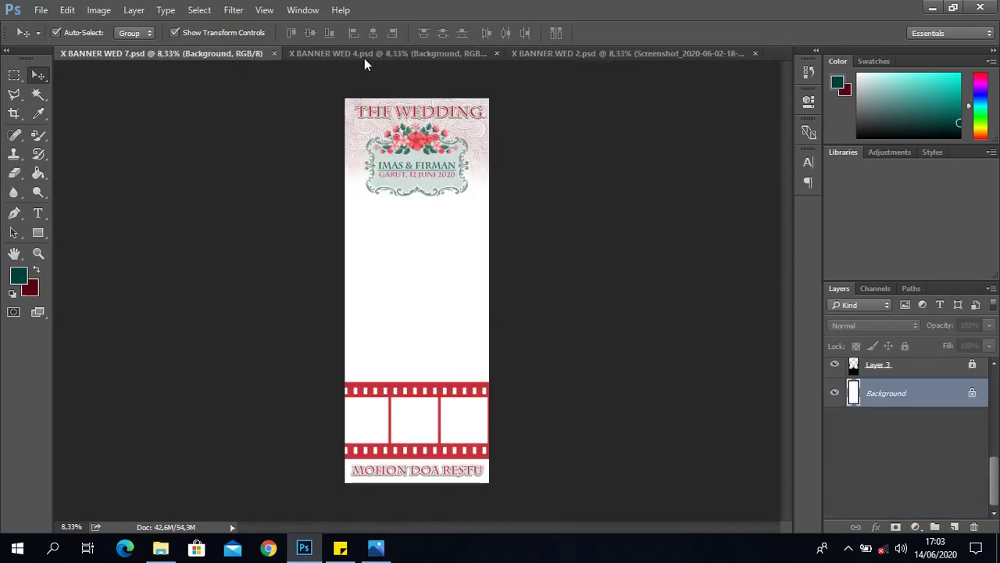
{"action": "left_click", "coordinate": [571, 58]}
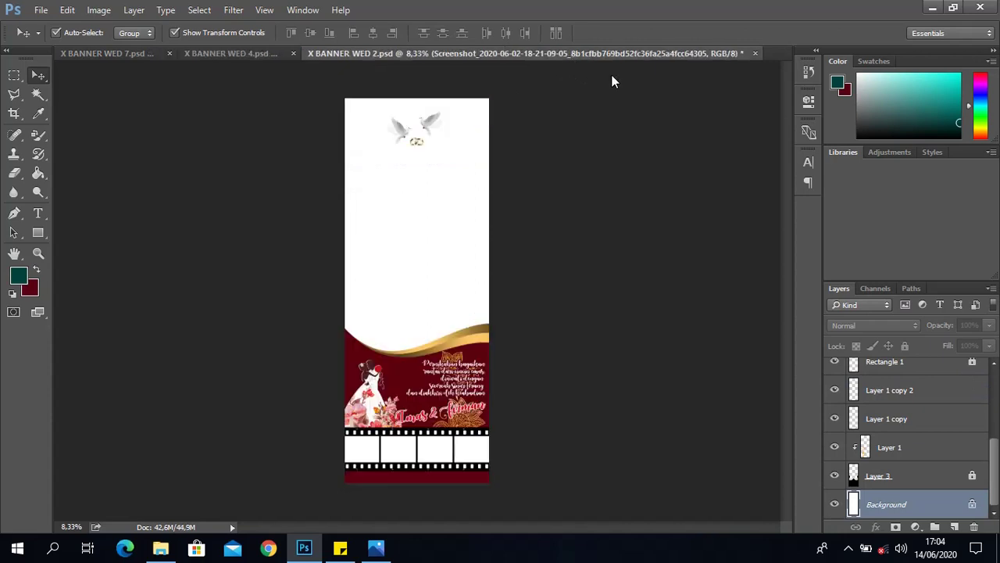
{"action": "left_click", "coordinate": [206, 58]}
{"action": "left_click", "coordinate": [108, 56]}
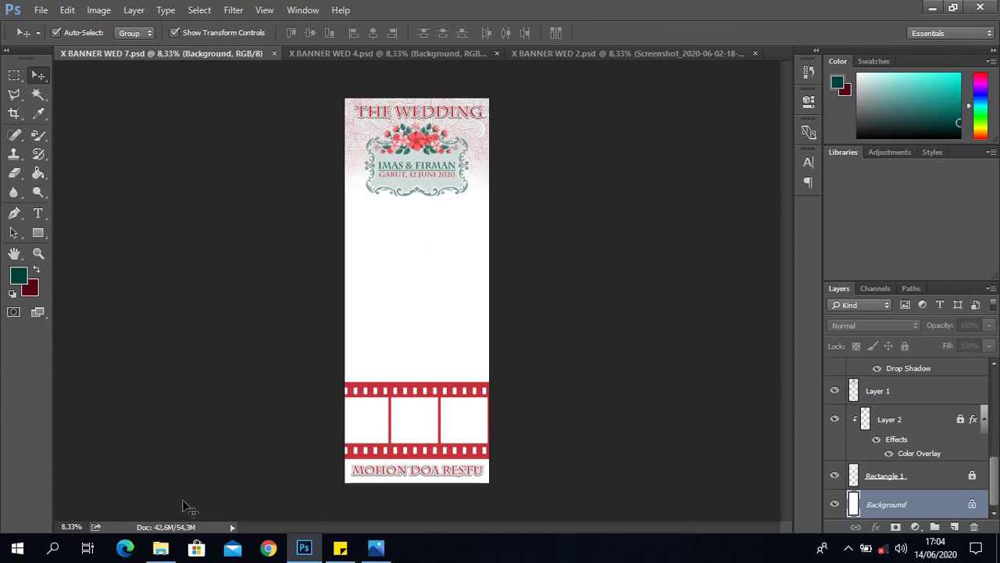
{"action": "left_click", "coordinate": [161, 549]}
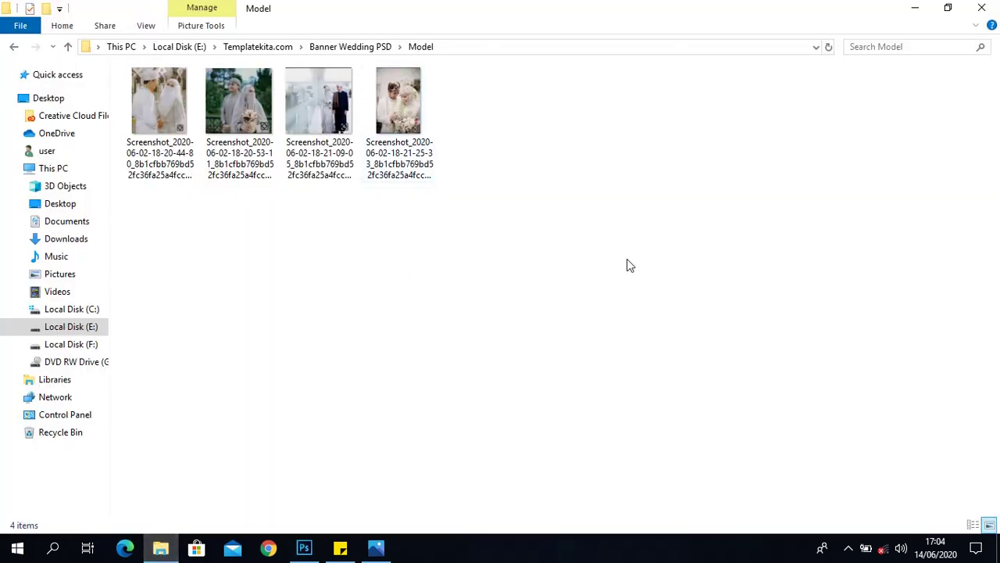
Step: Drag the four Model screenshots into the X BANNER WED 7 canvas, committing each placement with Enter
{"action": "left_click_drag", "start_coordinate": [641, 259], "coordinate": [735, 283]}
{"action": "left_click_drag", "start_coordinate": [577, 245], "coordinate": [156, 110]}
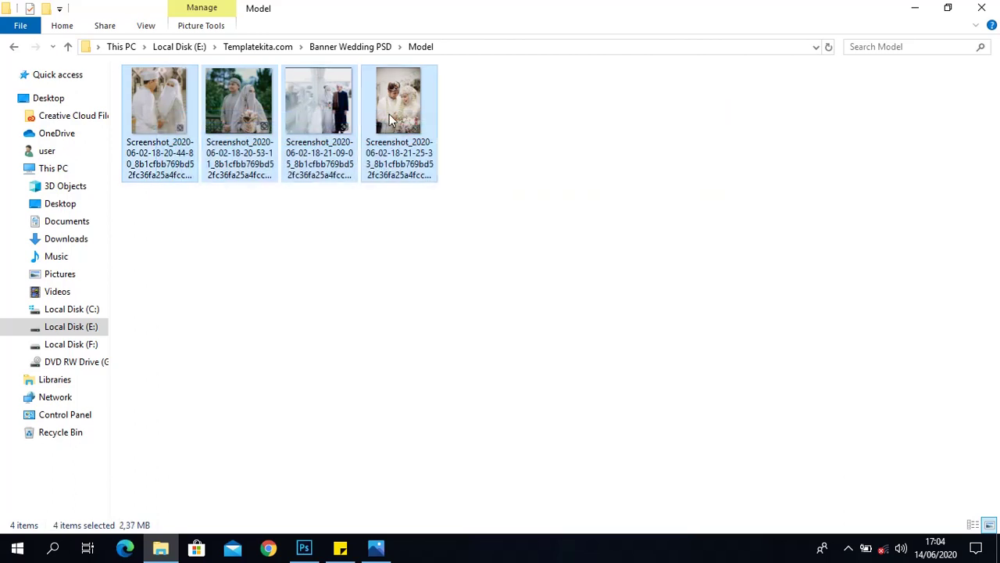
{"action": "left_click_drag", "start_coordinate": [404, 108], "coordinate": [327, 468]}
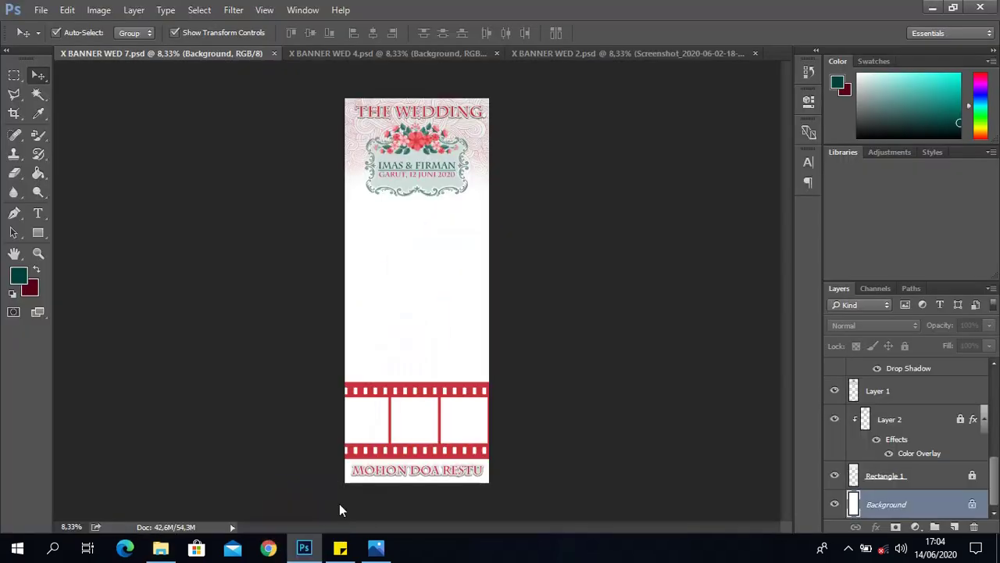
{"action": "mouse_move", "coordinate": [327, 467]}
{"action": "left_mouse_down"}
{"action": "mouse_move", "coordinate": [531, 251]}
{"action": "mouse_move", "coordinate": [574, 230]}
{"action": "mouse_move", "coordinate": [465, 189]}
{"action": "left_mouse_up"}
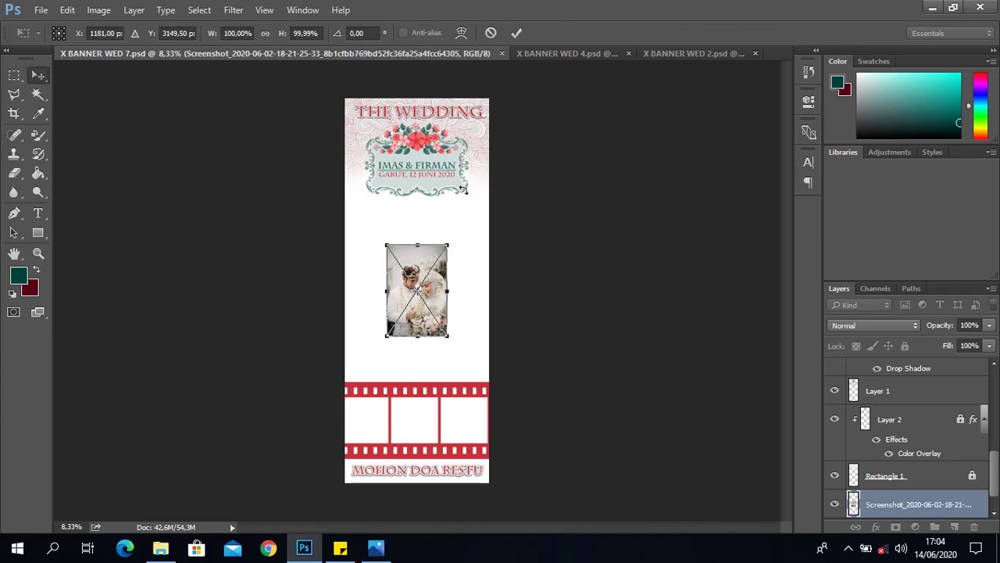
{"action": "key", "text": "Return"}
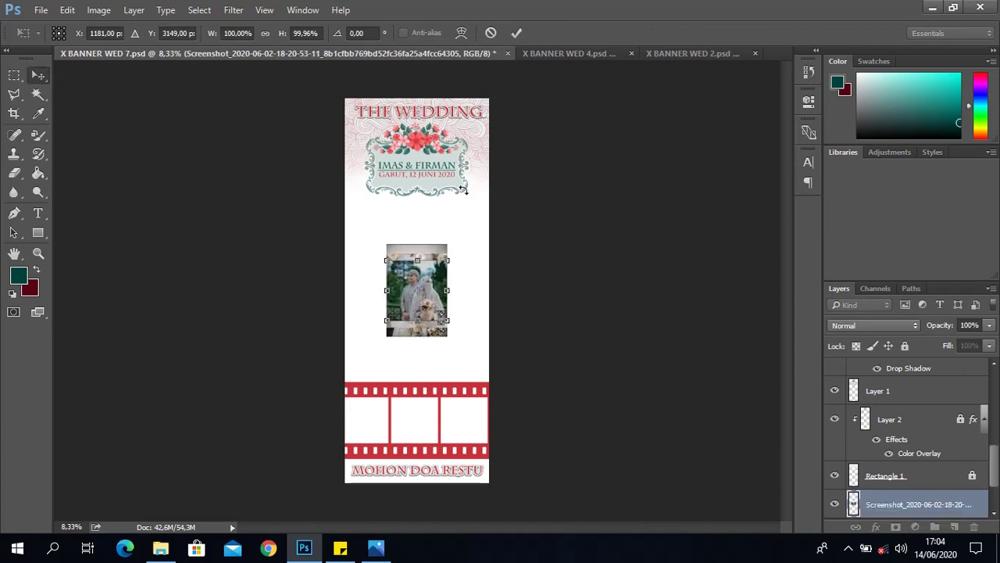
{"action": "key", "text": "Return"}
{"action": "key", "text": "Return"}
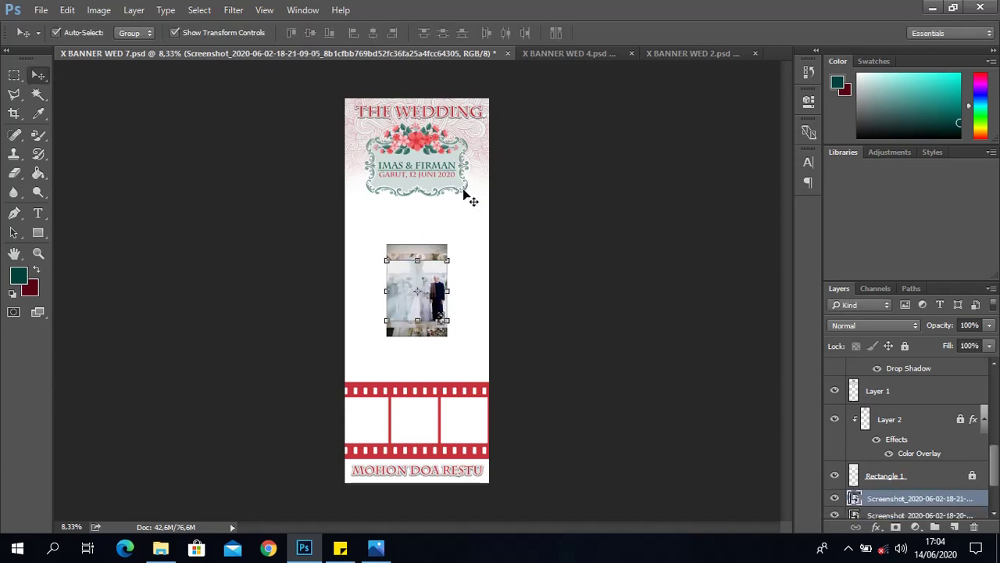
{"action": "key", "text": "Return"}
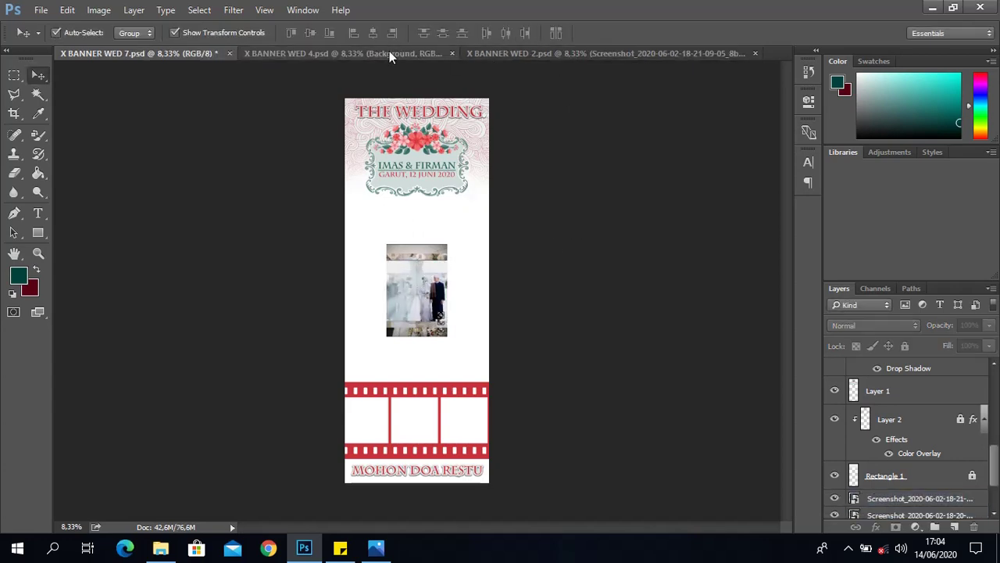
Step: Cycle through the WED 4 and WED 2 document tabs, ending on X BANNER WED 7.psd
{"action": "left_click", "coordinate": [353, 53]}
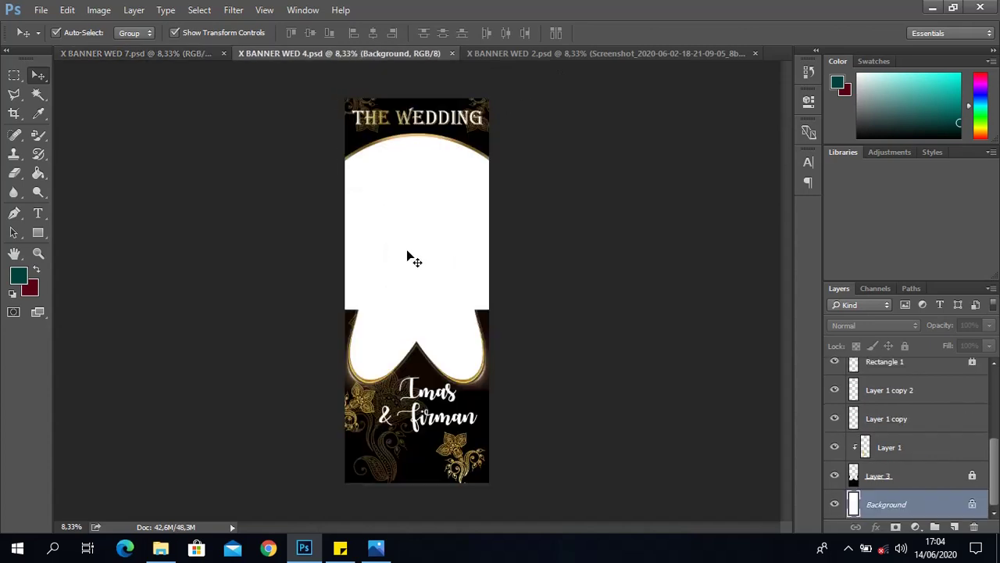
{"action": "left_click", "coordinate": [570, 54]}
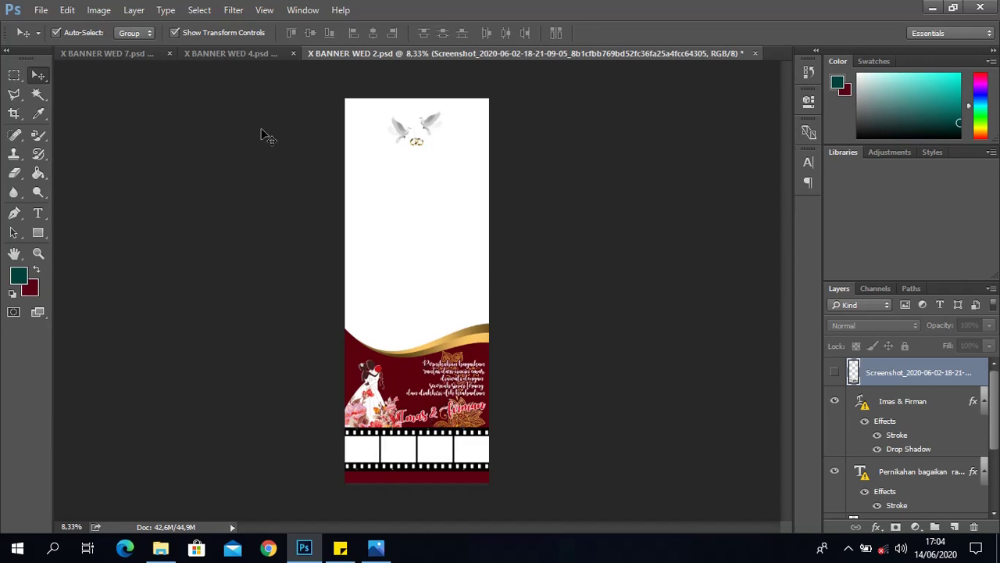
{"action": "left_click", "coordinate": [223, 53]}
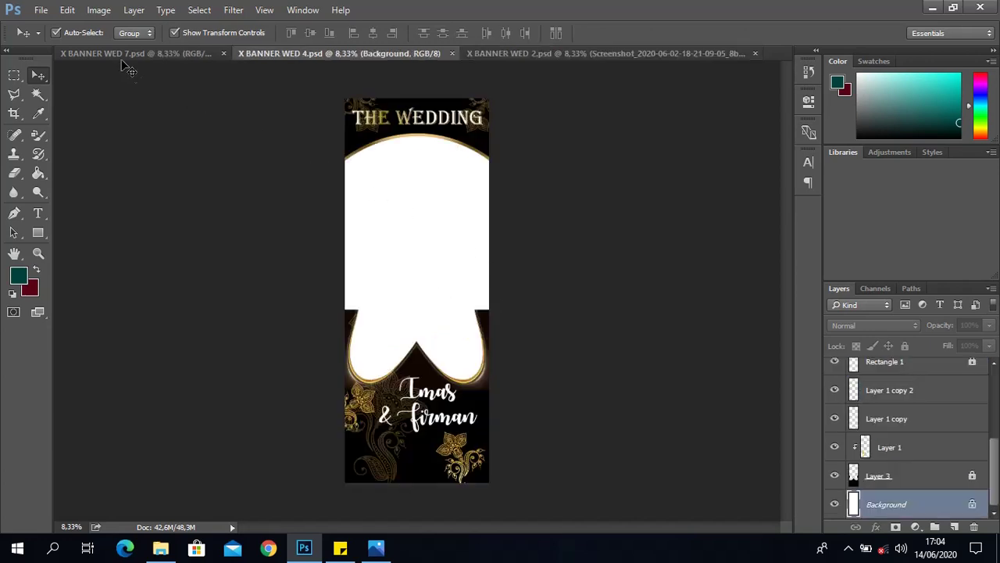
{"action": "left_click", "coordinate": [121, 56]}
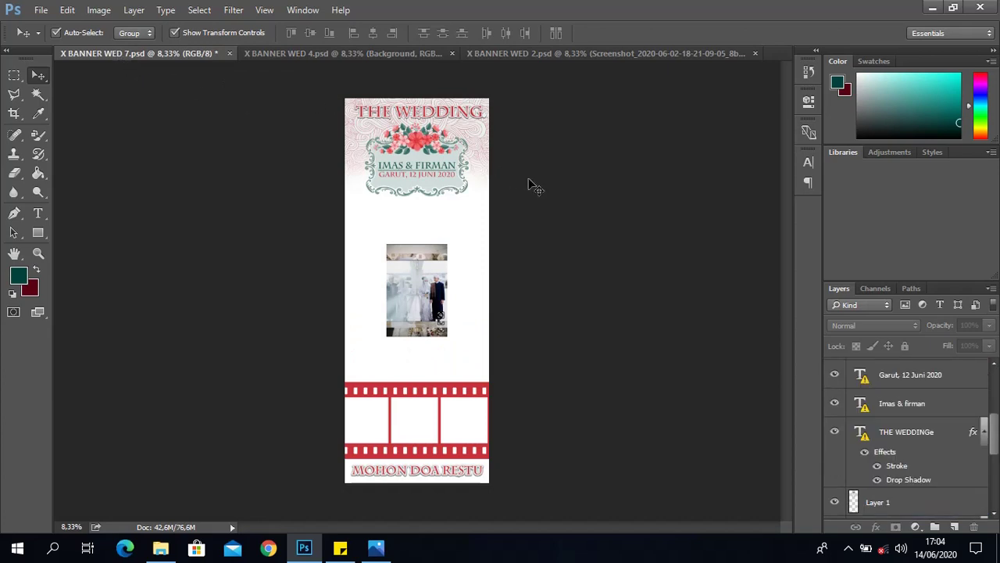
Step: Move two photos aside, then scale the couple photo up to fill the banner's middle
{"action": "mouse_move", "coordinate": [463, 297]}
{"action": "left_mouse_down"}
{"action": "mouse_move", "coordinate": [353, 264]}
{"action": "mouse_move", "coordinate": [509, 252]}
{"action": "left_mouse_up"}
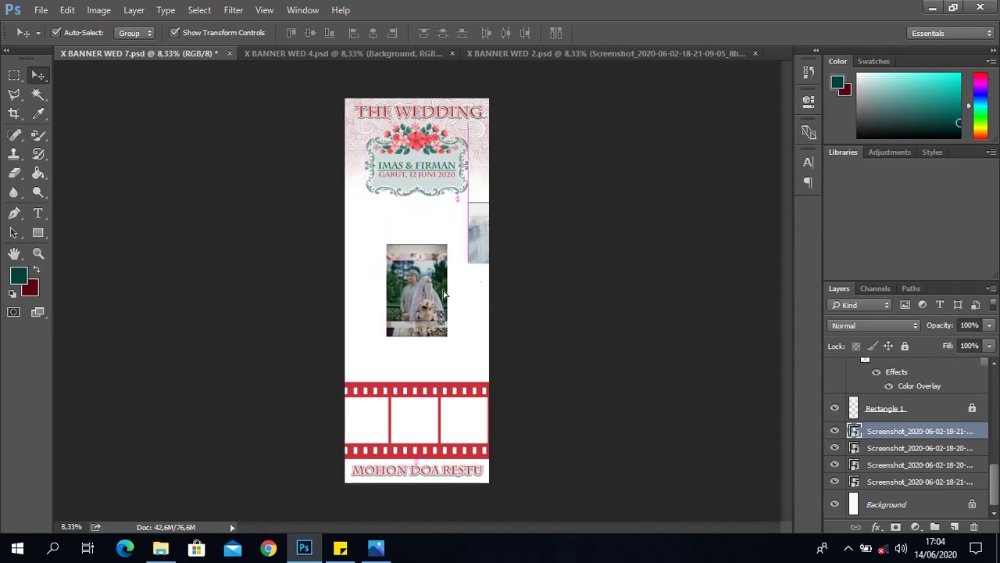
{"action": "key", "text": "alt+bracketleft"}
{"action": "mouse_move", "coordinate": [437, 366]}
{"action": "left_mouse_down"}
{"action": "mouse_move", "coordinate": [415, 282]}
{"action": "mouse_move", "coordinate": [487, 354]}
{"action": "left_mouse_up"}
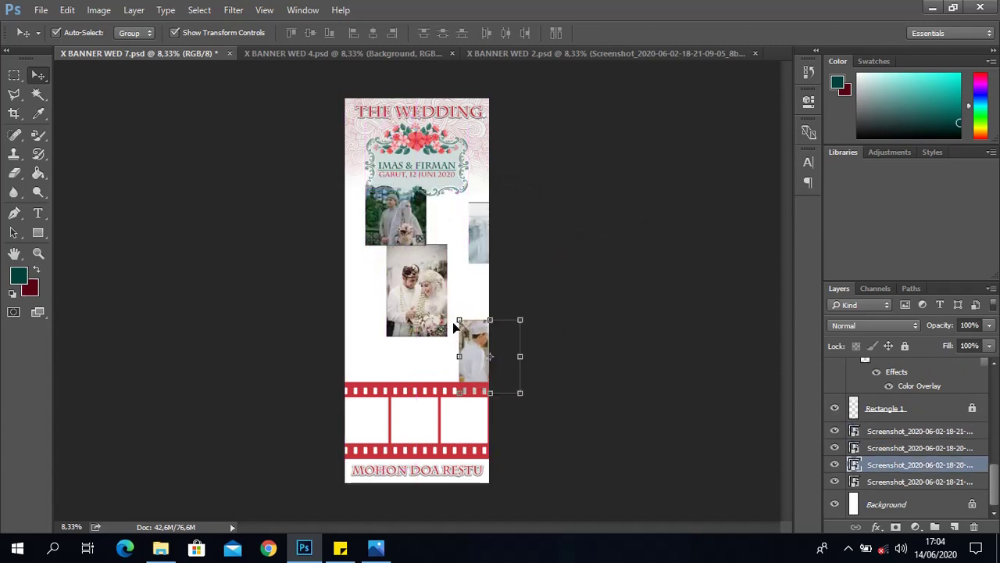
{"action": "key", "text": "alt+bracketleft"}
{"action": "left_click_drag", "start_coordinate": [449, 246], "coordinate": [594, 130]}
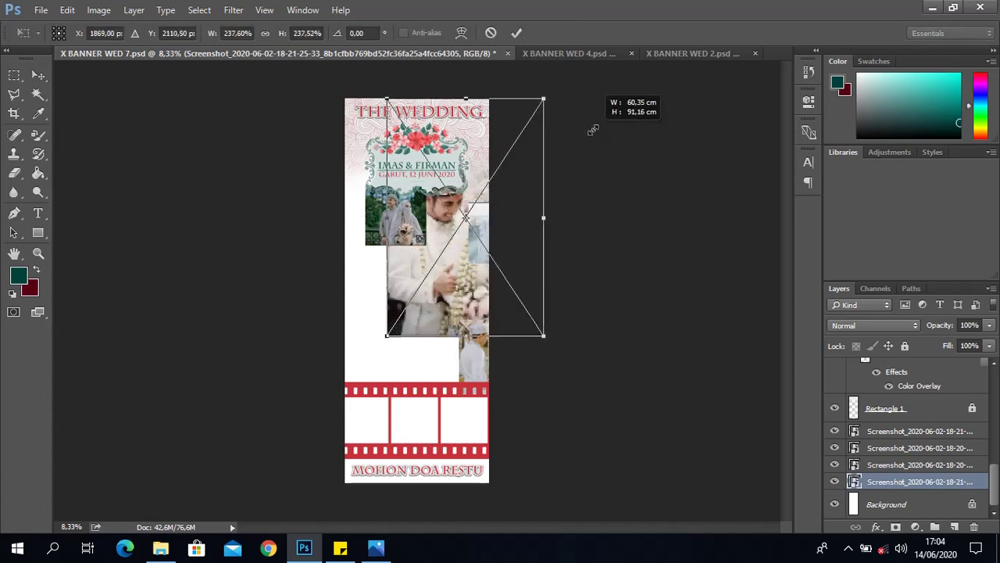
{"action": "left_click_drag", "start_coordinate": [416, 299], "coordinate": [344, 353]}
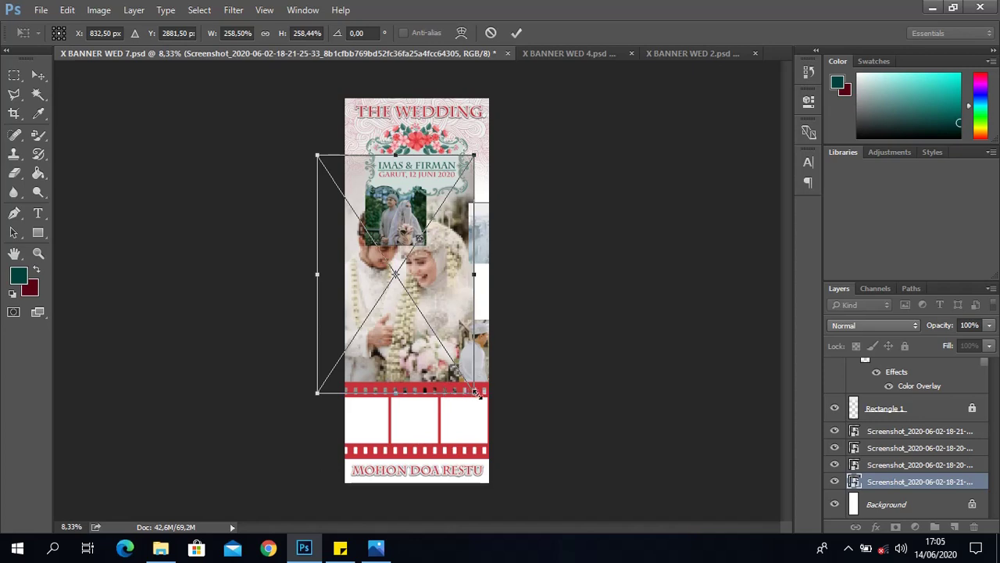
{"action": "left_click_drag", "start_coordinate": [474, 392], "coordinate": [507, 421]}
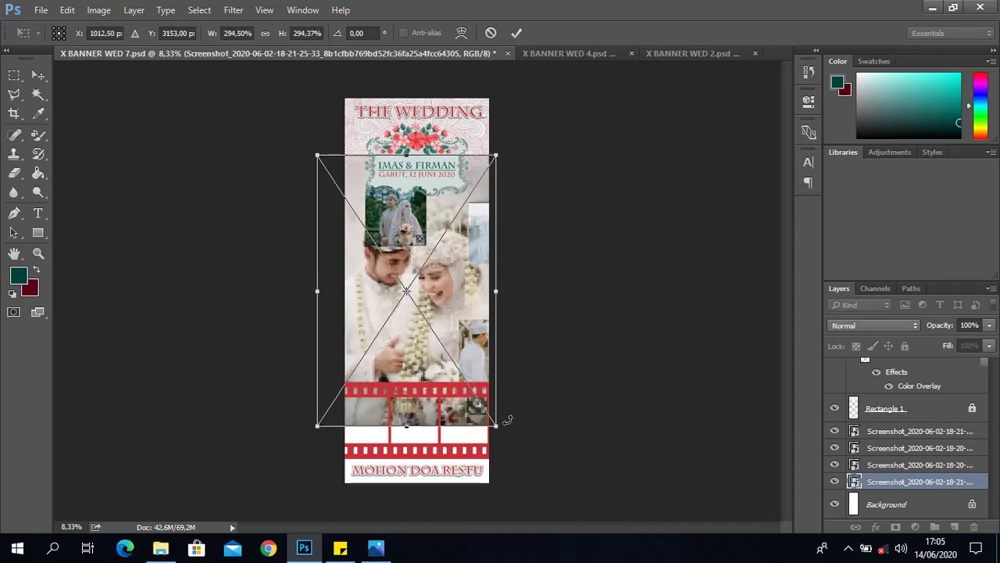
{"action": "key", "text": "Return"}
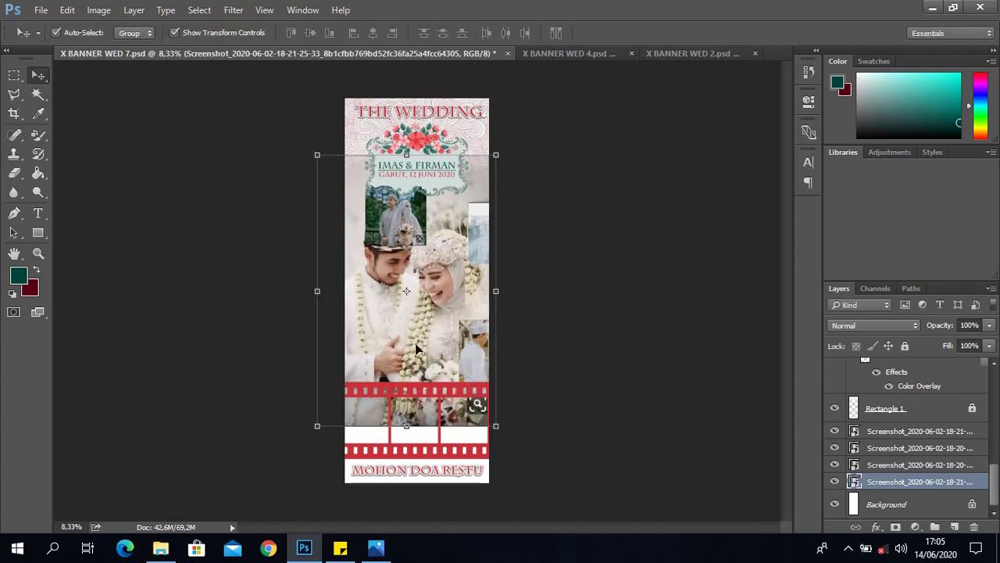
{"action": "left_click_drag", "start_coordinate": [416, 349], "coordinate": [423, 341]}
{"action": "left_click", "coordinate": [556, 330]}
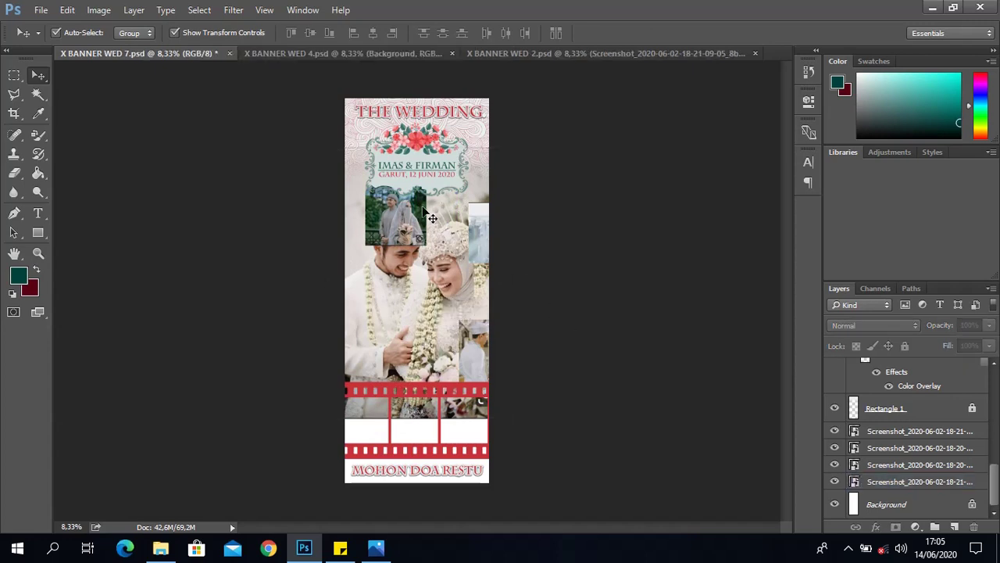
Step: Move the smaller photos down into the left and right film-strip frames
{"action": "left_click", "coordinate": [395, 225]}
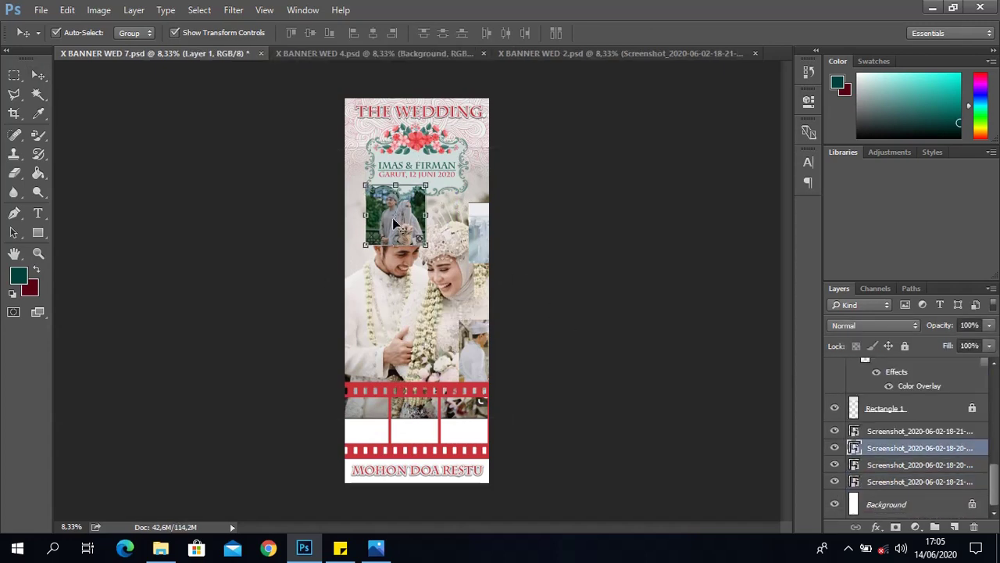
{"action": "key", "text": "ctrl+t"}
{"action": "left_click_drag", "start_coordinate": [395, 216], "coordinate": [405, 304]}
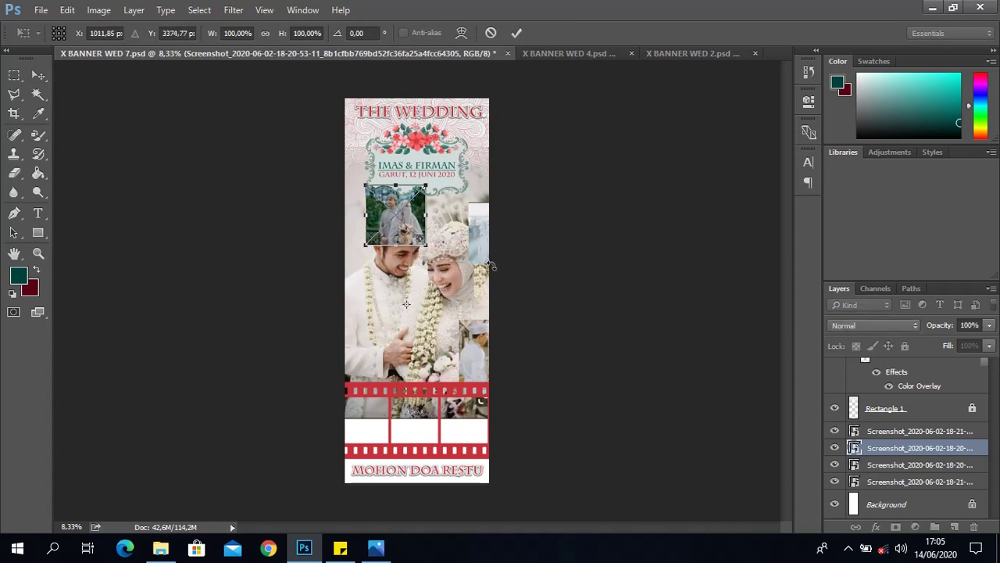
{"action": "key", "text": "Return"}
{"action": "mouse_move", "coordinate": [405, 240]}
{"action": "left_mouse_down"}
{"action": "mouse_move", "coordinate": [406, 307]}
{"action": "mouse_move", "coordinate": [377, 430]}
{"action": "left_mouse_up"}
{"action": "left_click", "coordinate": [469, 296]}
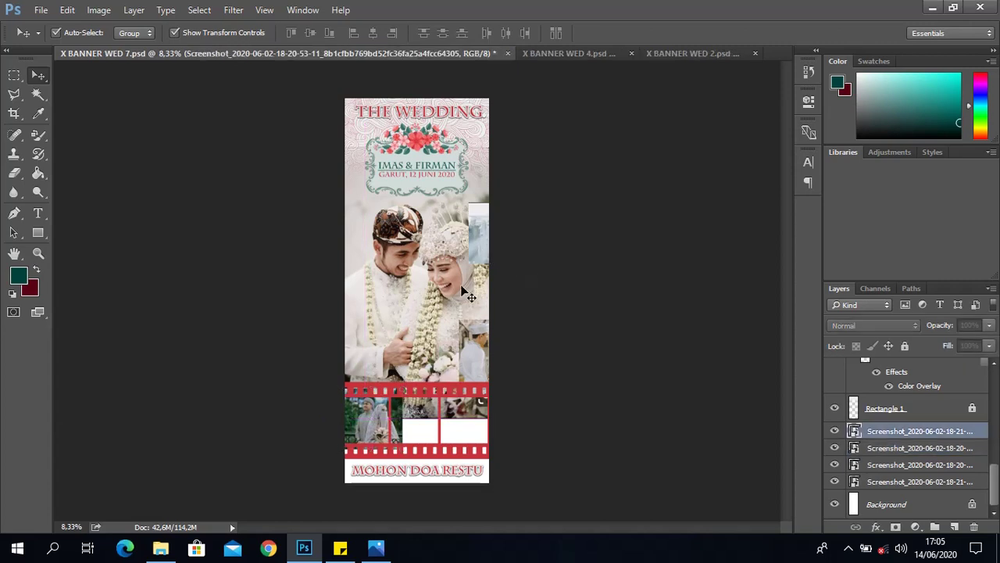
{"action": "mouse_move", "coordinate": [469, 295]}
{"action": "left_mouse_down"}
{"action": "mouse_move", "coordinate": [405, 432]}
{"action": "mouse_move", "coordinate": [399, 426]}
{"action": "mouse_move", "coordinate": [469, 384]}
{"action": "left_mouse_up"}
Step: Zoom in to the film strip and settle the left photo inside its frame
{"action": "left_click", "coordinate": [516, 393]}
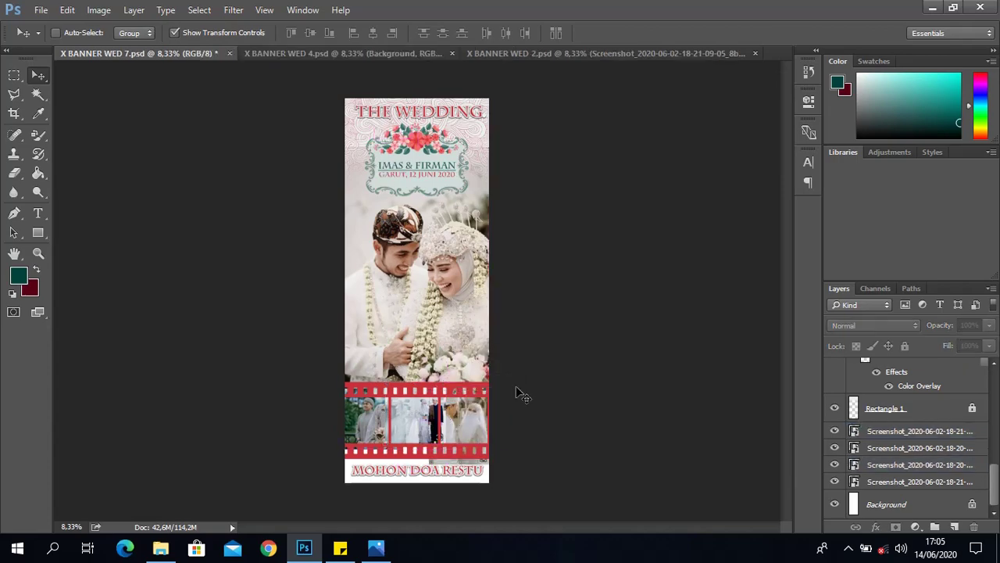
{"action": "key", "text": "ctrl+plus"}
{"action": "key", "text": "ctrl+plus"}
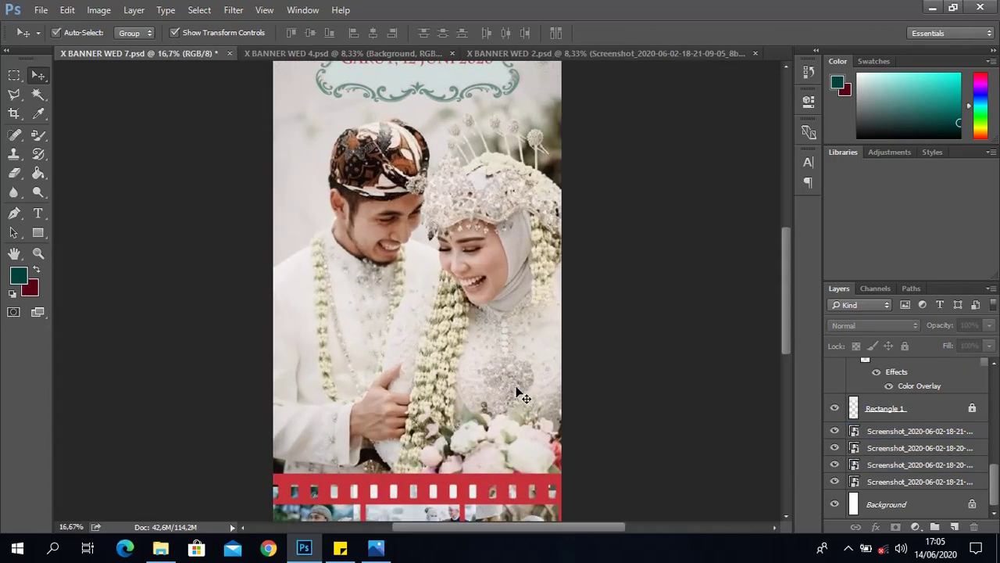
{"action": "left_click_drag", "start_coordinate": [520, 394], "coordinate": [529, 222]}
{"action": "left_click_drag", "start_coordinate": [377, 328], "coordinate": [355, 331]}
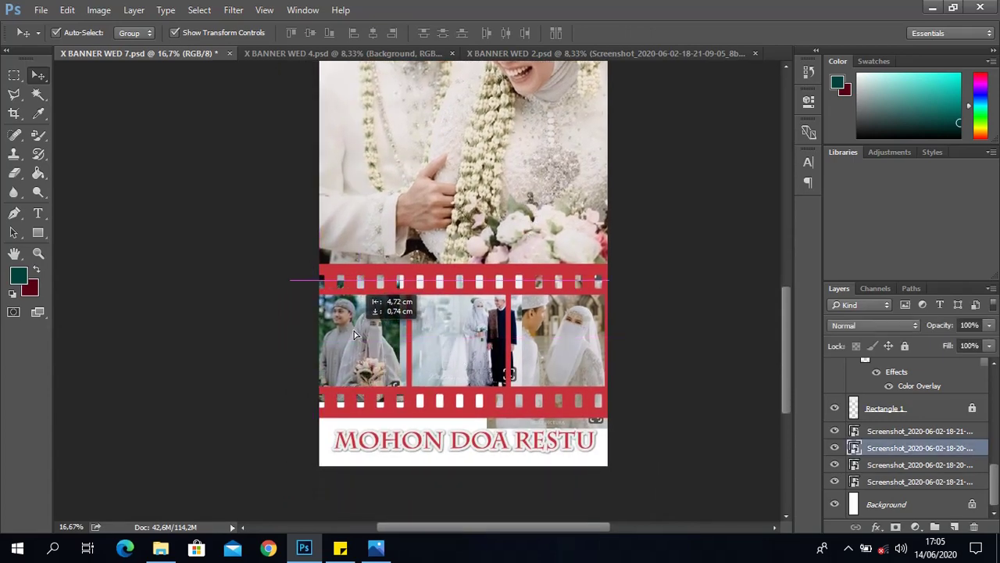
{"action": "left_click_drag", "start_coordinate": [355, 335], "coordinate": [358, 333]}
Step: Center the middle photo in its frame and enlarge it to fill the frame
{"action": "left_click_drag", "start_coordinate": [428, 333], "coordinate": [439, 346]}
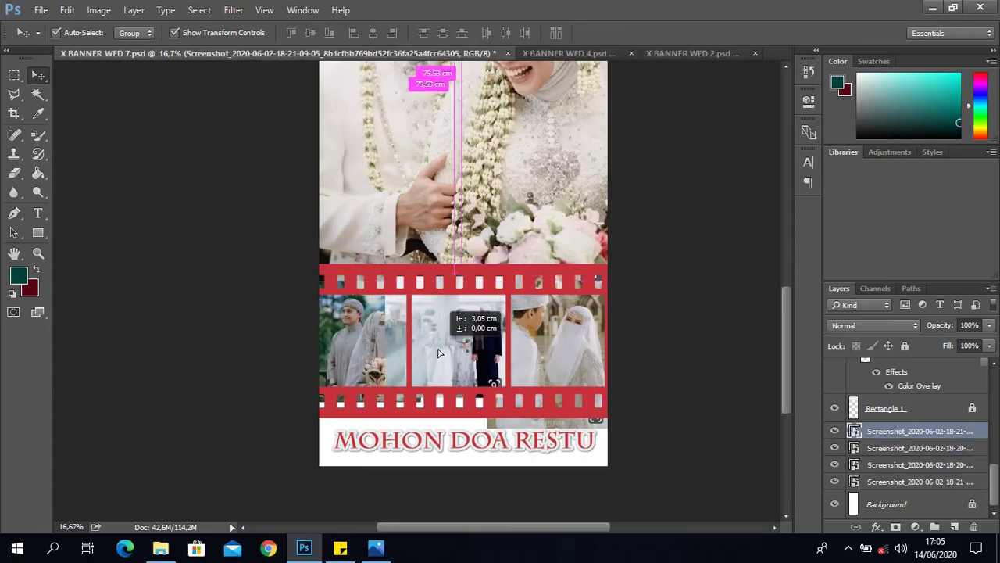
{"action": "left_click_drag", "start_coordinate": [439, 346], "coordinate": [427, 359]}
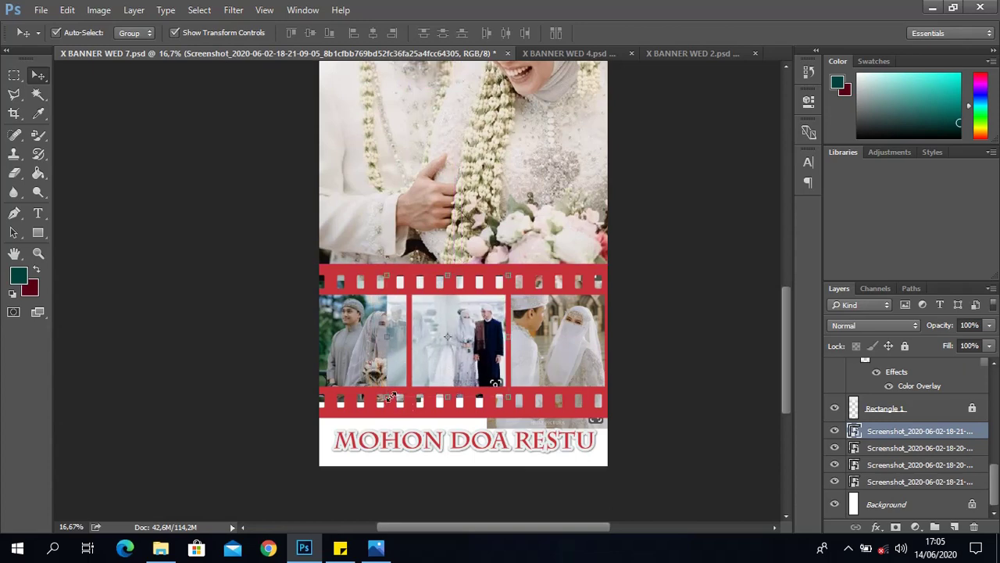
{"action": "key", "text": "ctrl+t"}
{"action": "left_click_drag", "start_coordinate": [391, 397], "coordinate": [372, 415]}
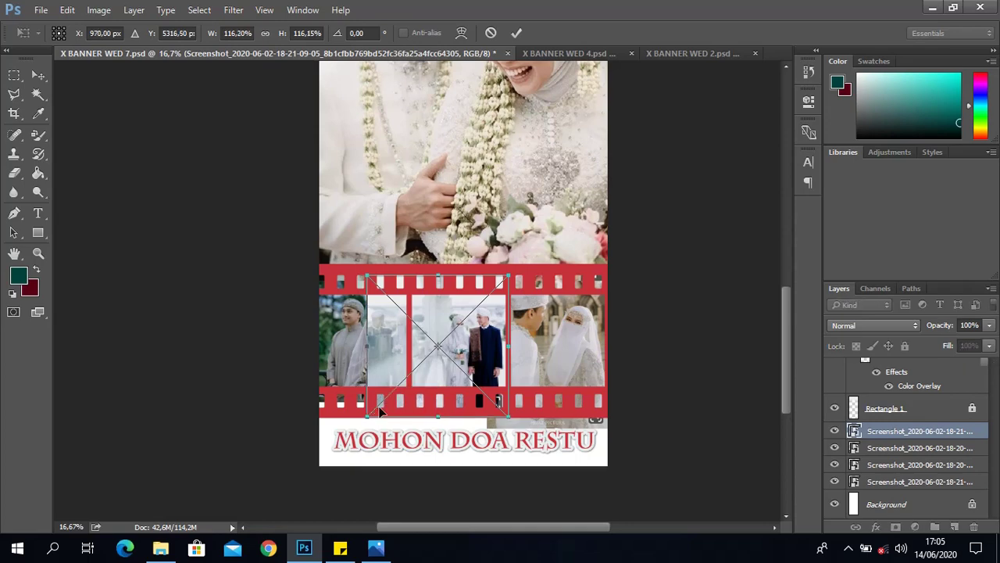
{"action": "key", "text": "Return"}
Step: Scale the right film-strip photo to 86% so it fits inside the right frame
{"action": "left_click", "coordinate": [563, 335]}
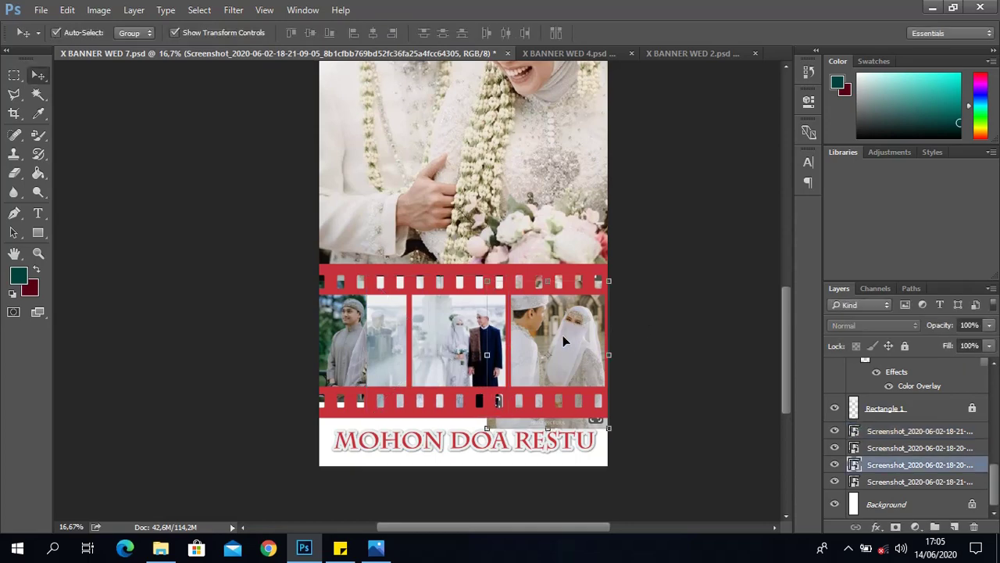
{"action": "left_click_drag", "start_coordinate": [487, 430], "coordinate": [504, 408]}
{"action": "left_click_drag", "start_coordinate": [547, 308], "coordinate": [551, 327]}
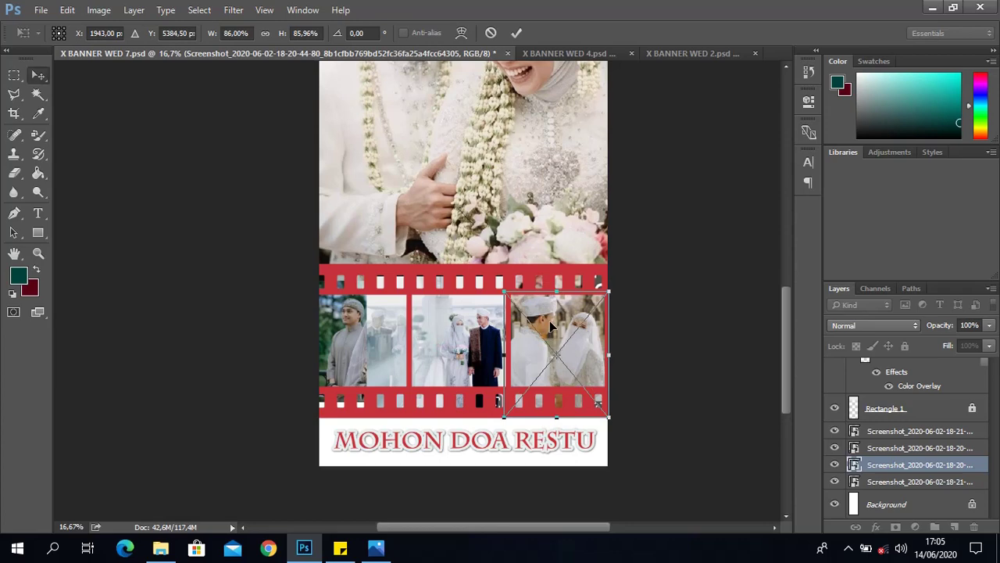
{"action": "key", "text": "Return"}
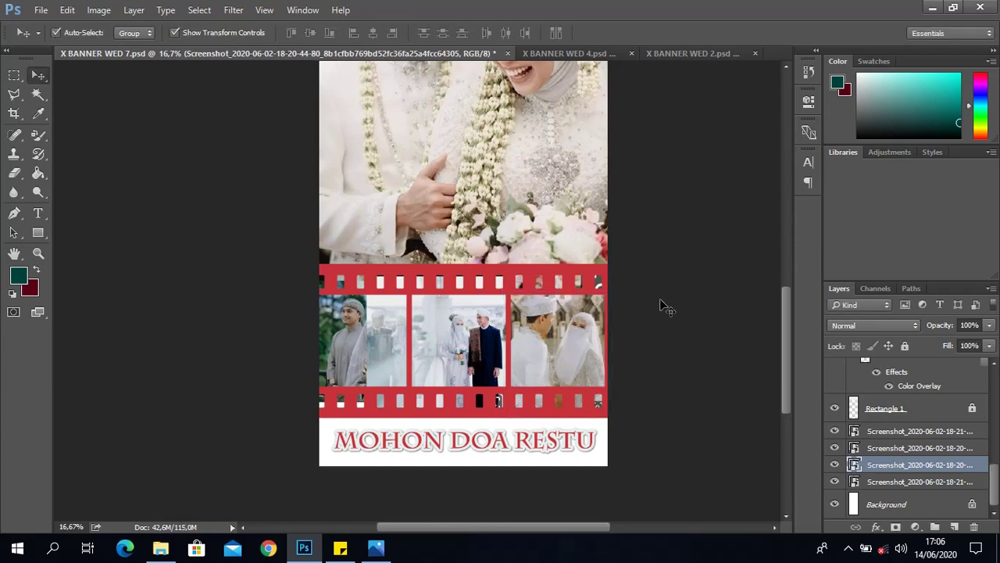
{"action": "left_click", "coordinate": [660, 307]}
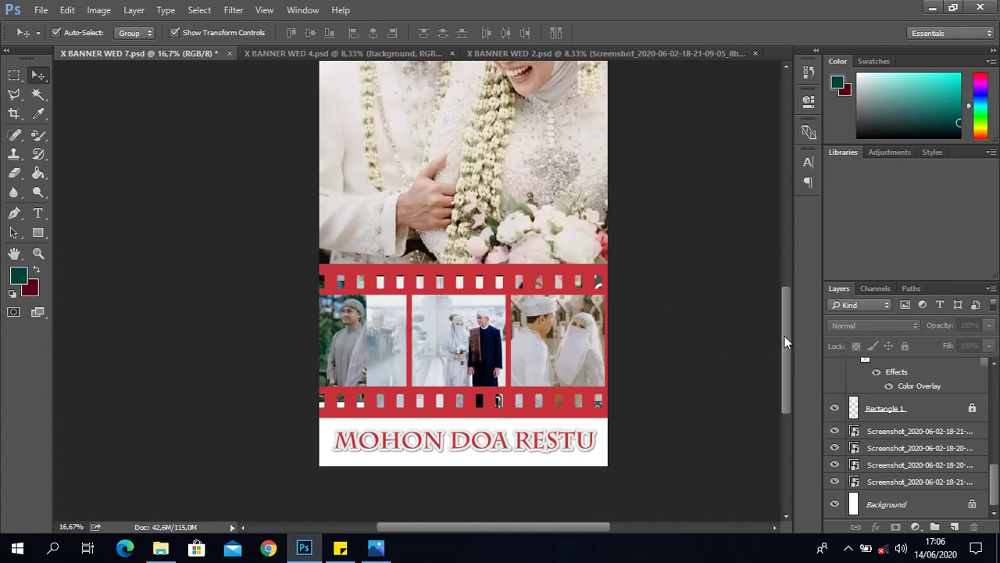
Step: Select the Layer 5 film strip and Magic Wand the inside of the right frame
{"action": "left_click_drag", "start_coordinate": [786, 341], "coordinate": [788, 366]}
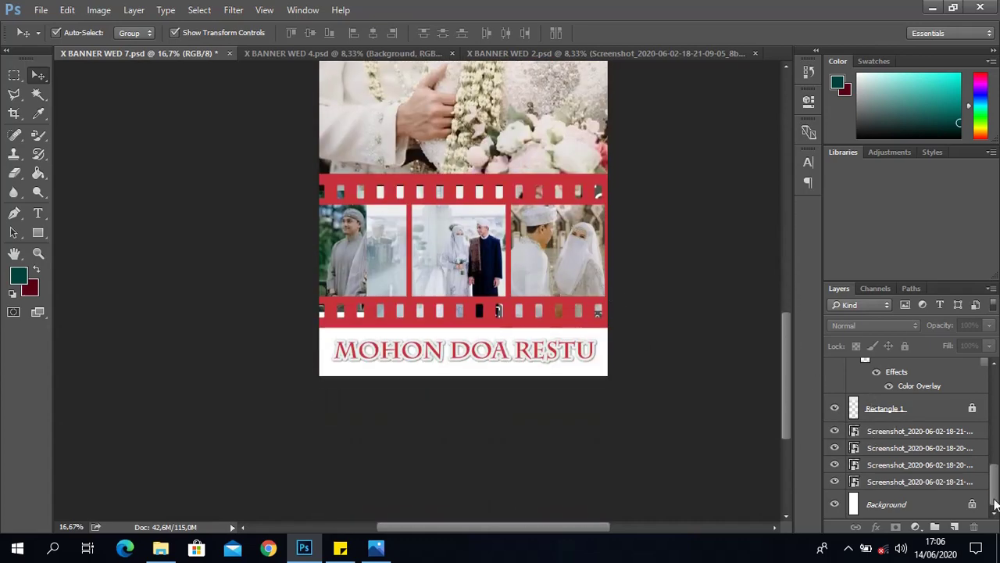
{"action": "scroll", "coordinate": [907, 453], "scroll_direction": "up", "scroll_amount": 2}
{"action": "scroll", "coordinate": [906, 453], "scroll_direction": "up", "scroll_amount": 2}
{"action": "scroll", "coordinate": [906, 453], "scroll_direction": "up", "scroll_amount": 2}
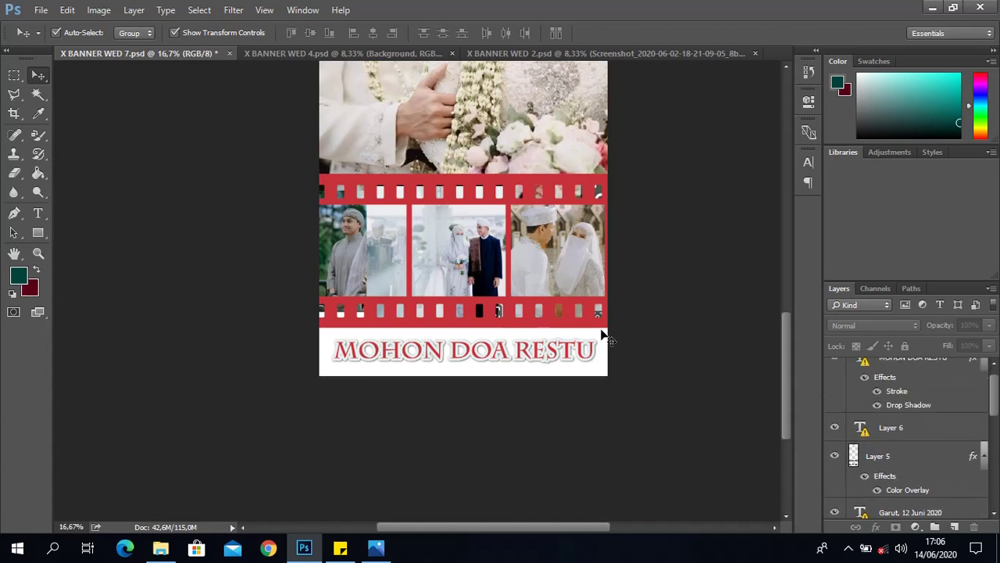
{"action": "left_click", "coordinate": [571, 330]}
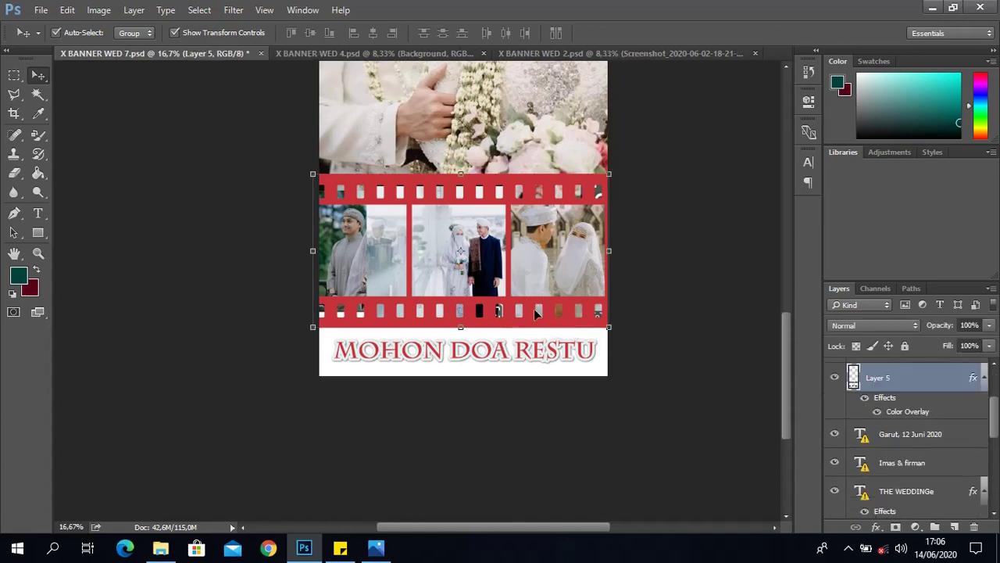
{"action": "left_click", "coordinate": [37, 95]}
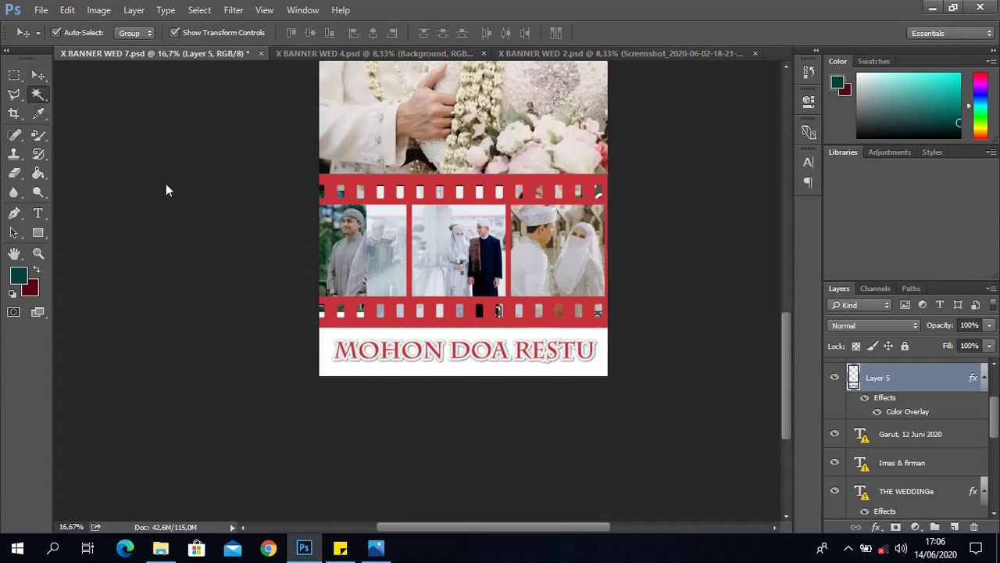
{"action": "left_click", "coordinate": [535, 246]}
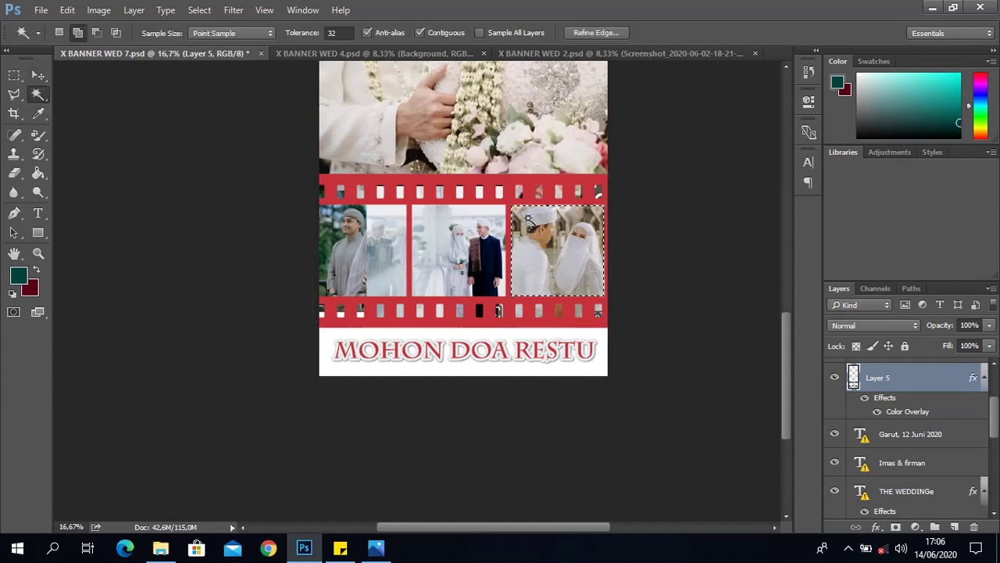
Step: With the Move tool, click through each of the four Screenshot photo layers
{"action": "left_click_drag", "start_coordinate": [993, 434], "coordinate": [996, 488]}
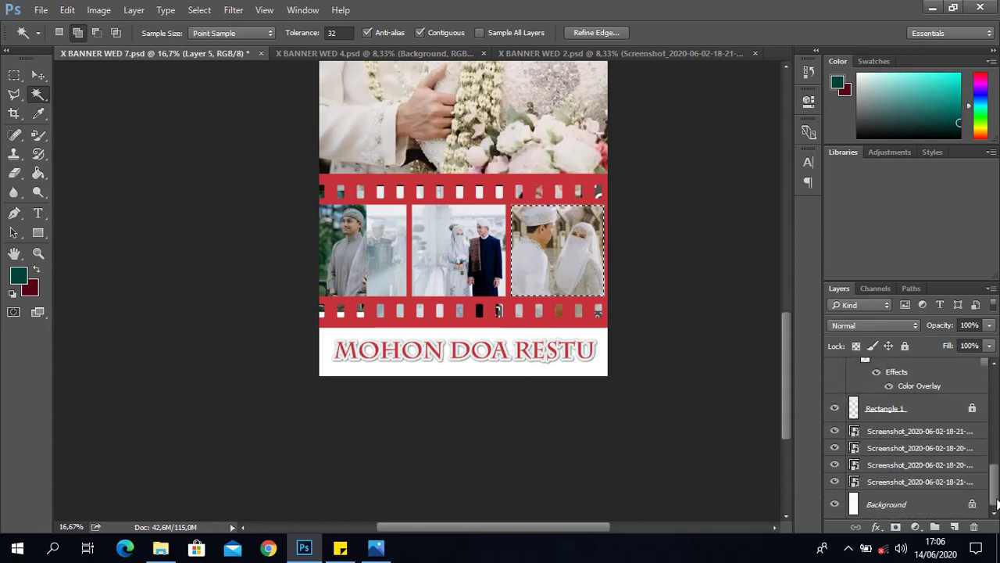
{"action": "left_click_drag", "start_coordinate": [995, 488], "coordinate": [952, 474]}
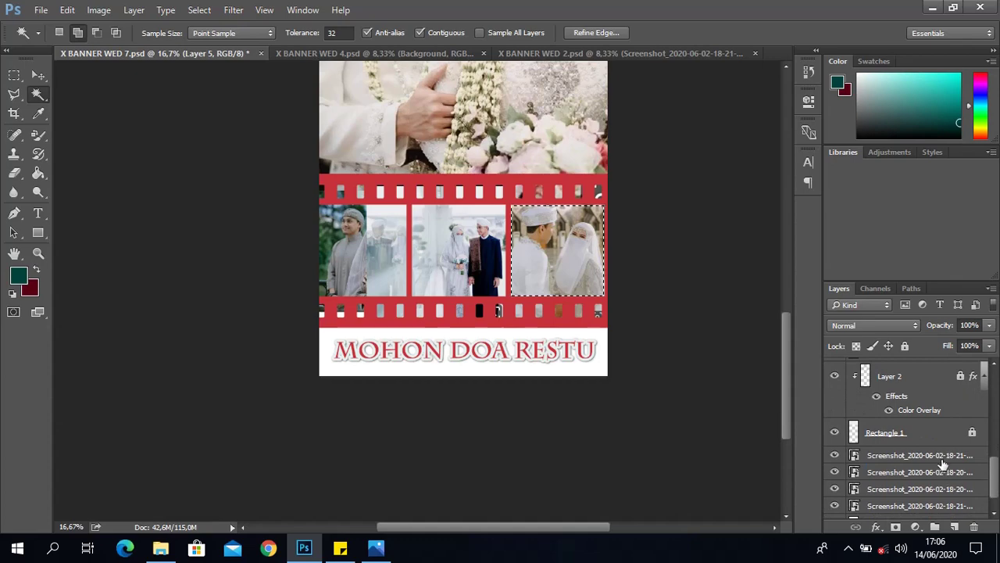
{"action": "left_click", "coordinate": [38, 75]}
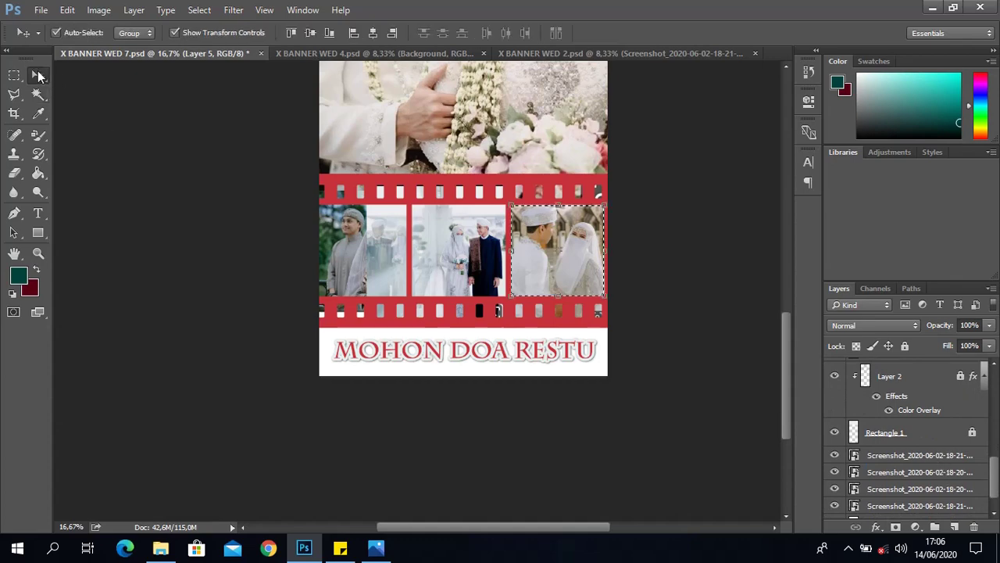
{"action": "left_click", "coordinate": [879, 458]}
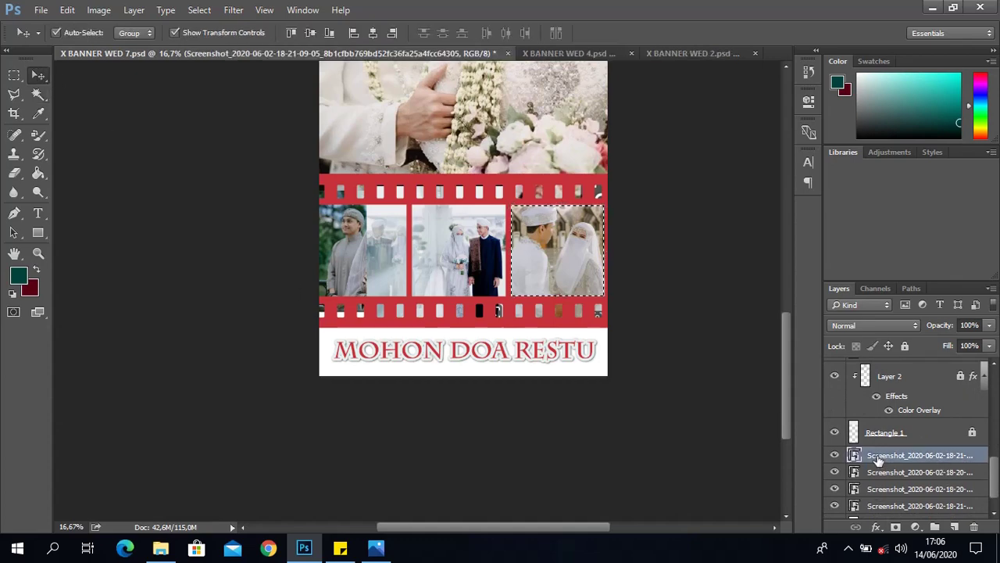
{"action": "left_click", "coordinate": [888, 475]}
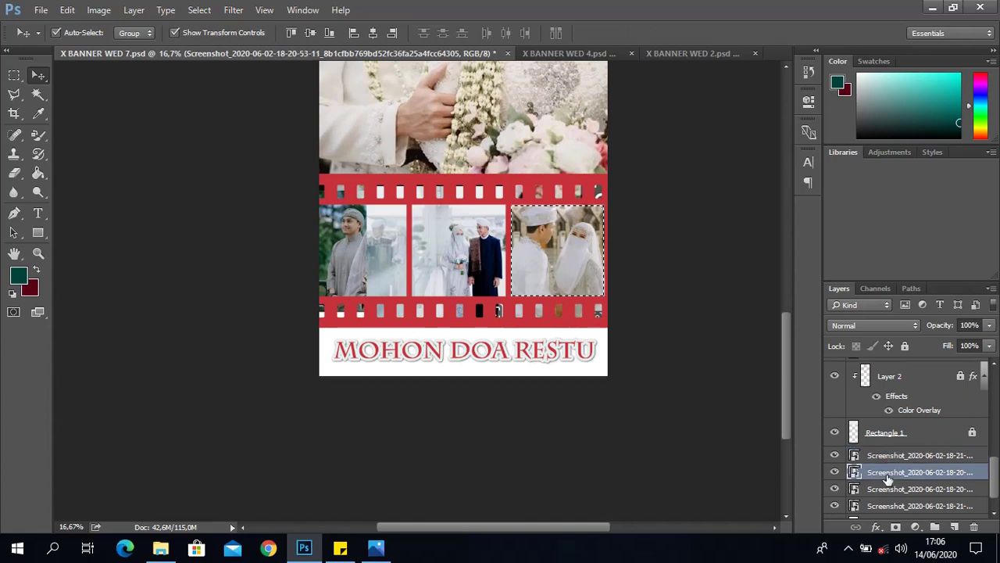
{"action": "left_click", "coordinate": [892, 492]}
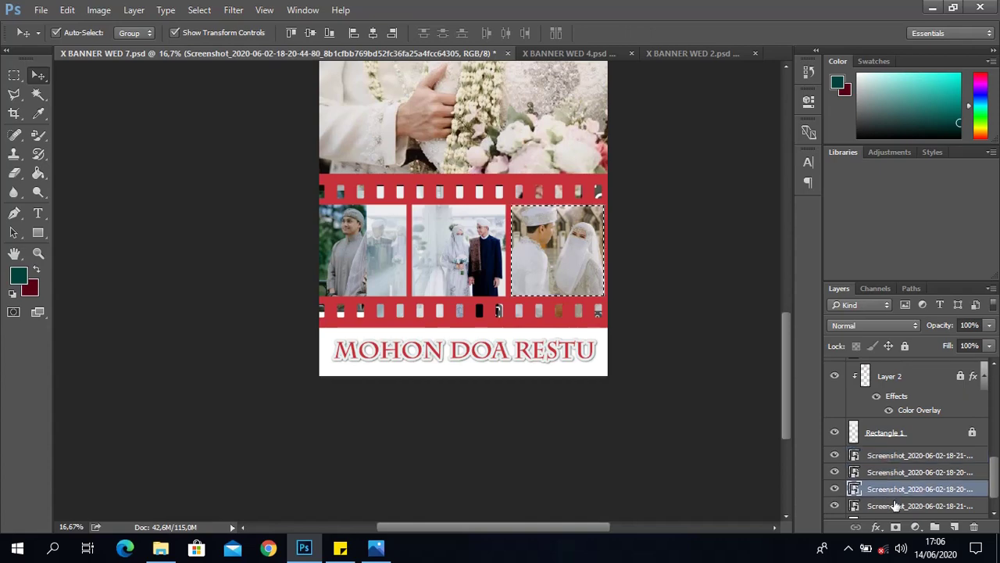
{"action": "left_click", "coordinate": [895, 507]}
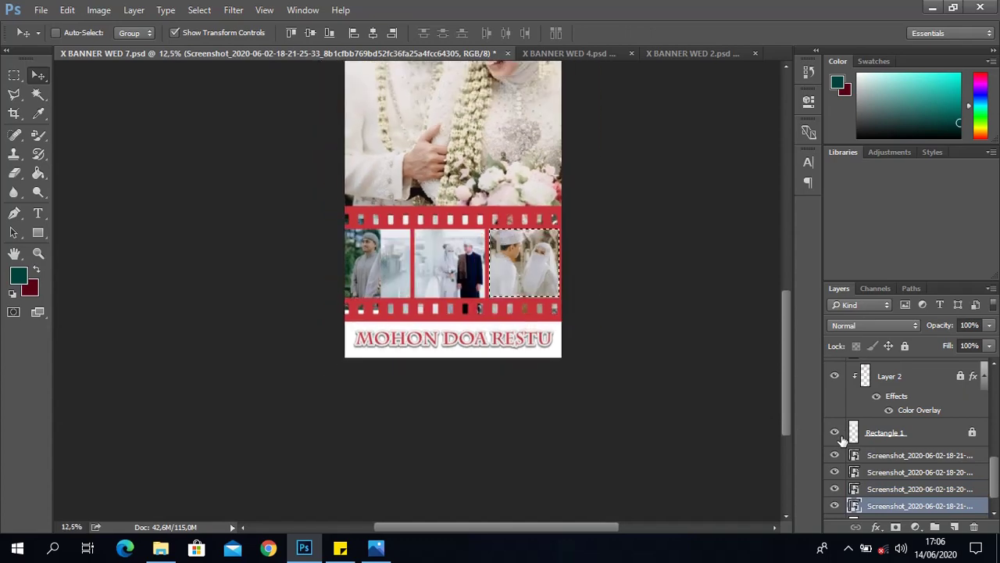
Step: Zoom out and toggle layer visibility to identify the big photo and right-frame photo layers
{"action": "key", "text": "ctrl+minus"}
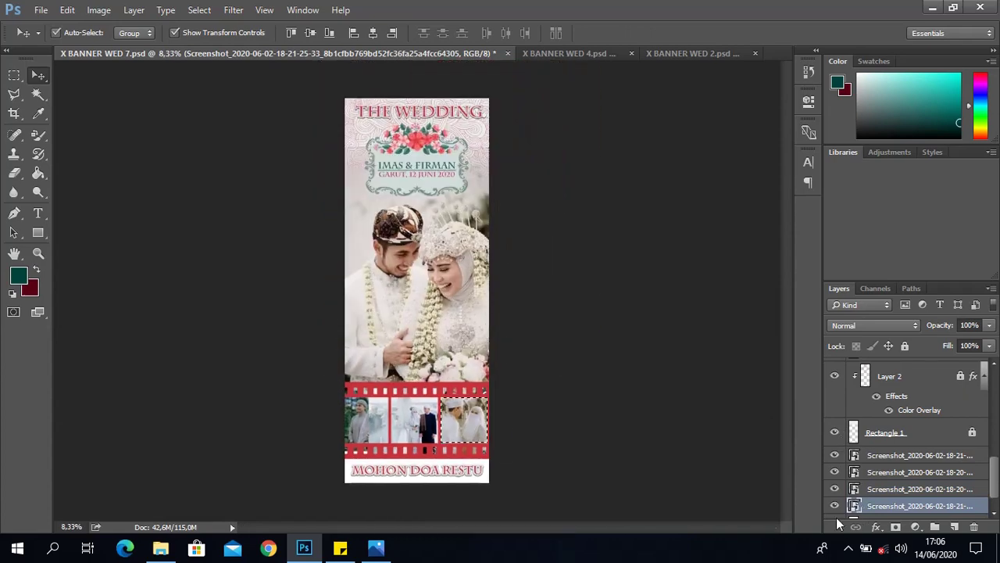
{"action": "left_click", "coordinate": [833, 512]}
{"action": "left_click", "coordinate": [834, 514]}
{"action": "left_click", "coordinate": [834, 491]}
{"action": "left_click", "coordinate": [834, 490]}
Step: Rasterize the bottom Screenshot layer holding the big couple photo
{"action": "right_click", "coordinate": [924, 507]}
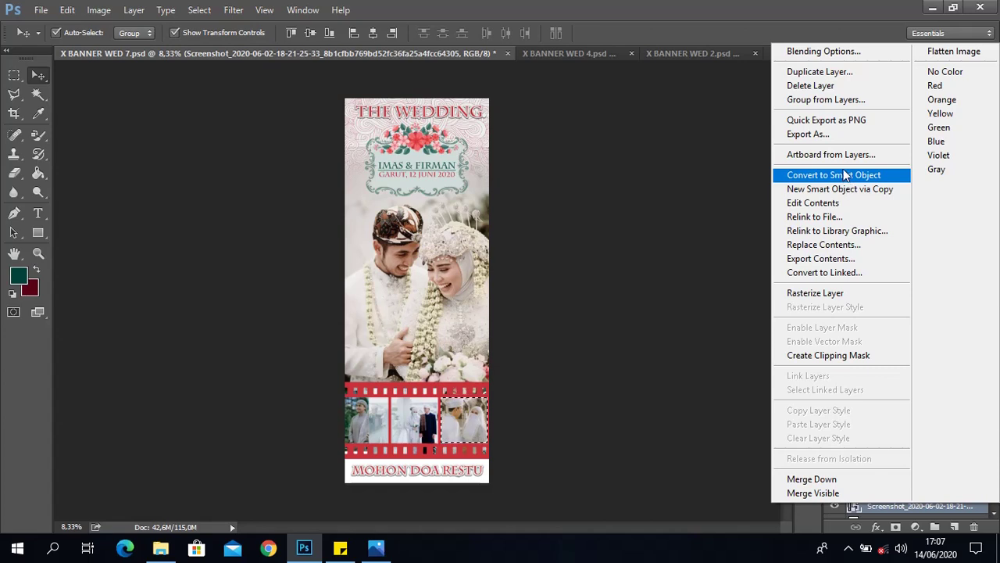
{"action": "left_click", "coordinate": [851, 293]}
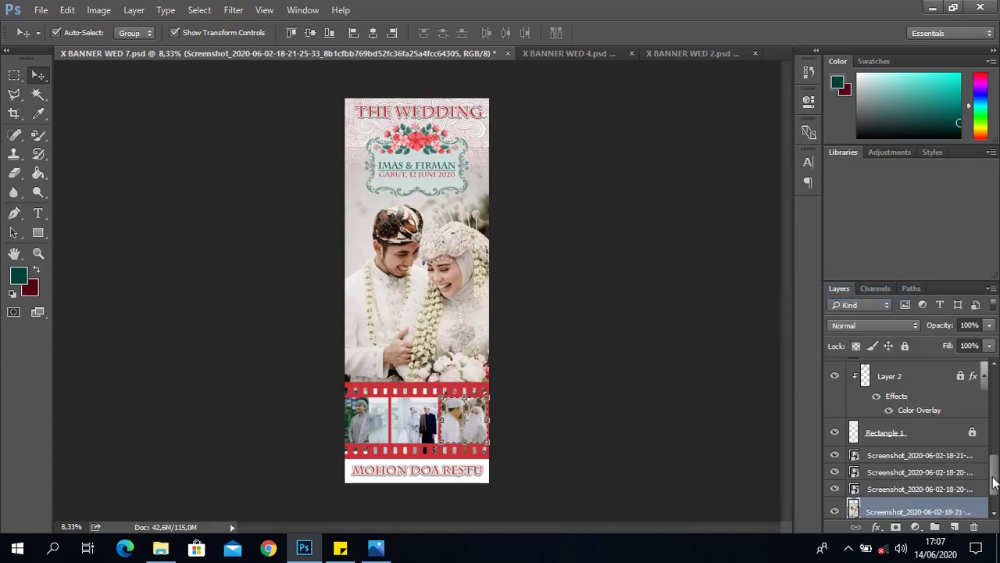
{"action": "left_click_drag", "start_coordinate": [992, 482], "coordinate": [994, 500]}
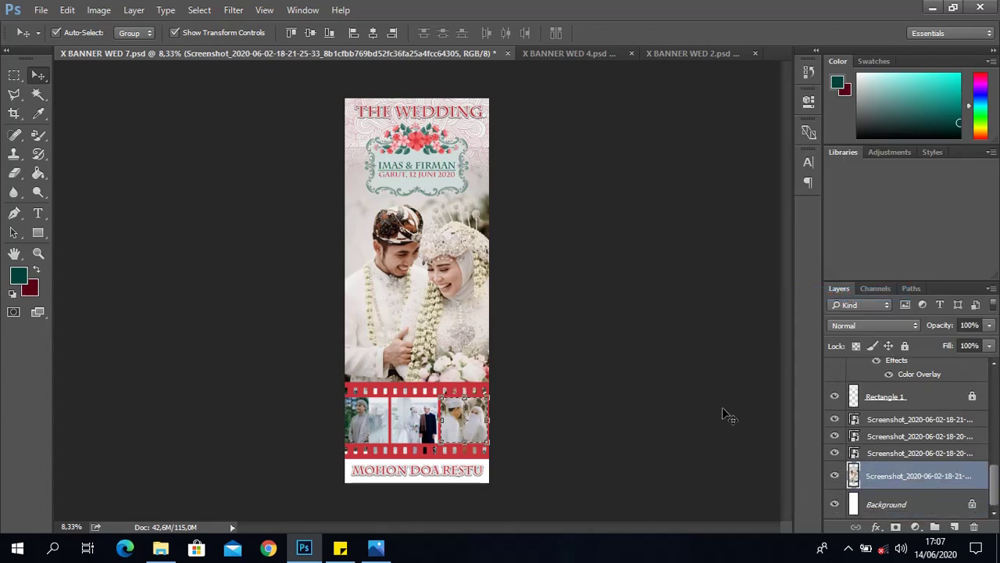
Step: Invert the frame selection and delete outside it, then undo the deletion
{"action": "left_click", "coordinate": [14, 75]}
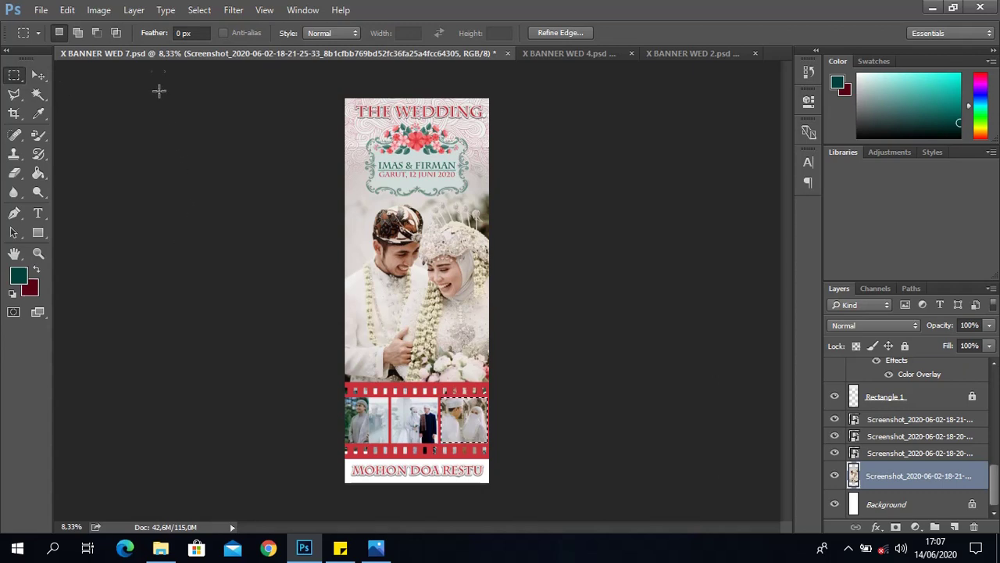
{"action": "left_click", "coordinate": [199, 11]}
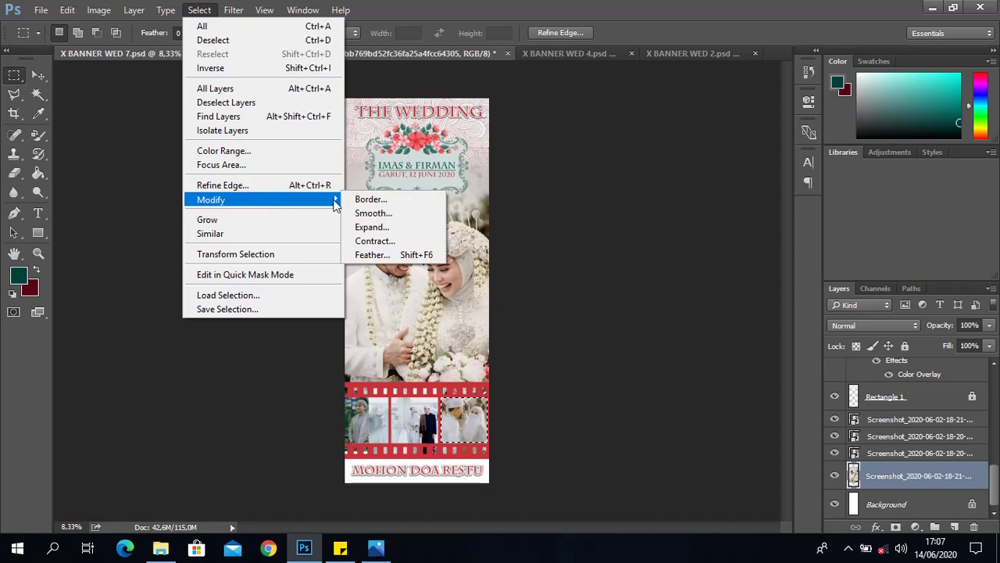
{"action": "left_click", "coordinate": [253, 68]}
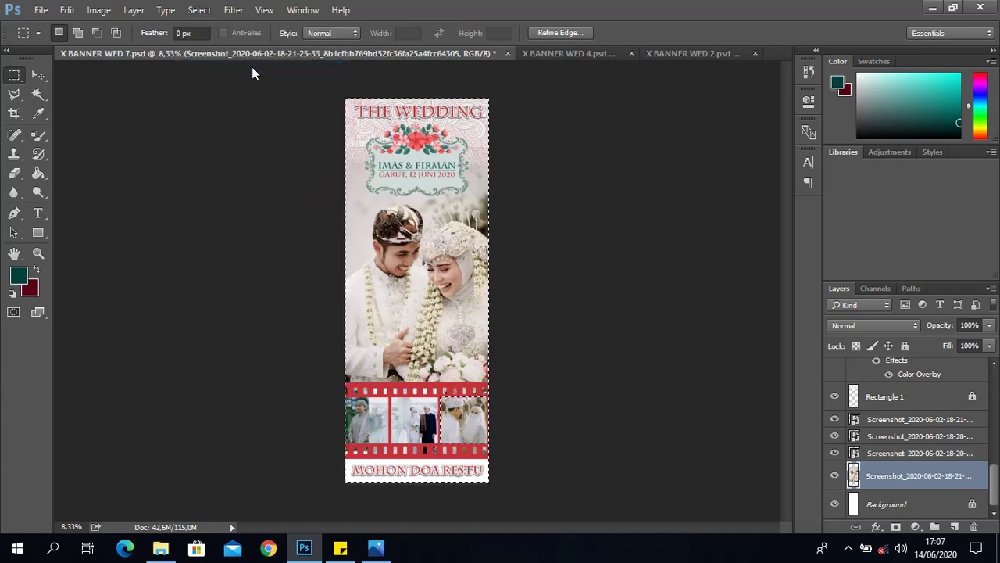
{"action": "key", "text": "Delete"}
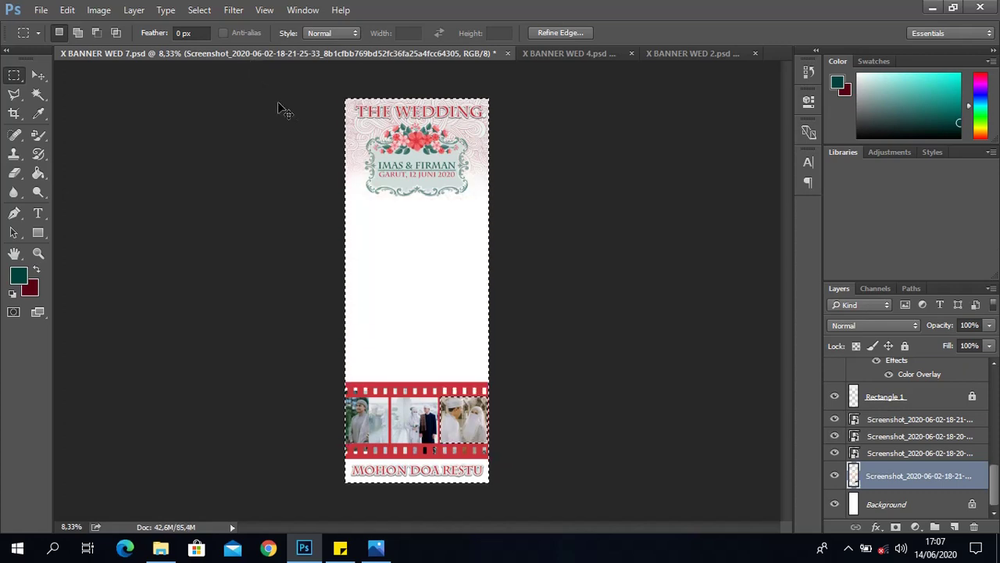
{"action": "key", "text": "ctrl+z"}
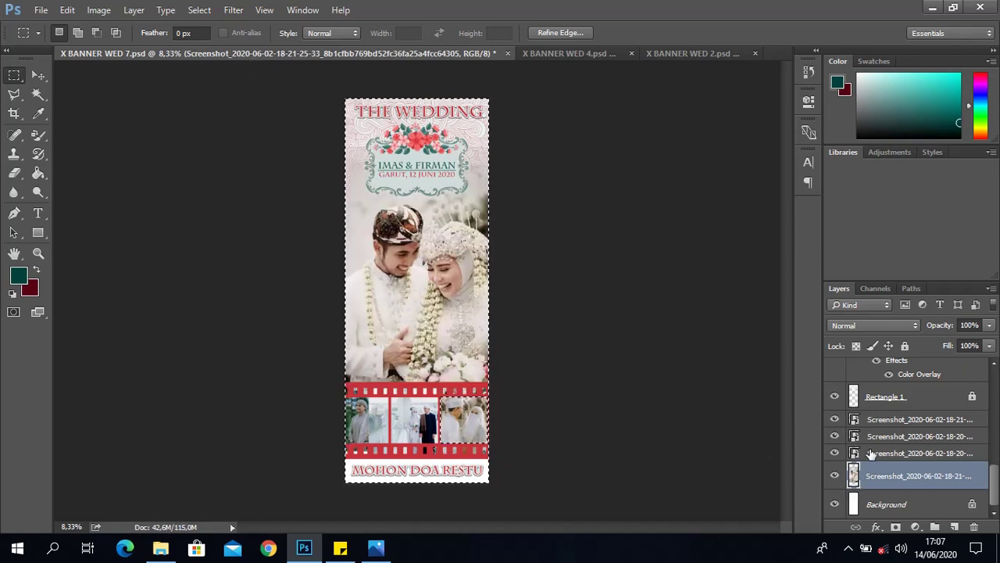
Step: Rasterize the third Screenshot photo layer and clear the selection
{"action": "left_click", "coordinate": [869, 453]}
{"action": "left_click", "coordinate": [835, 453]}
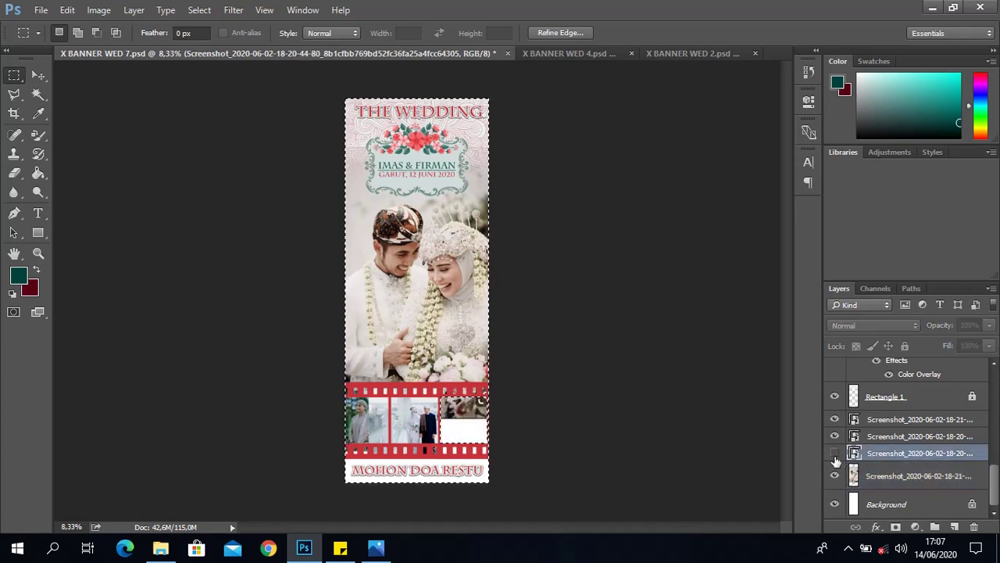
{"action": "left_click", "coordinate": [834, 453]}
{"action": "right_click", "coordinate": [877, 461]}
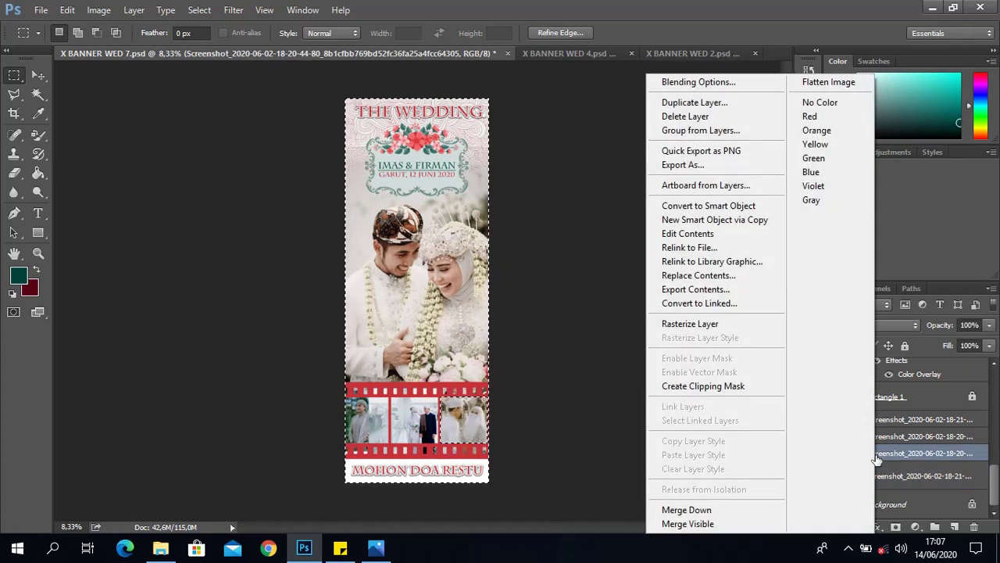
{"action": "left_click", "coordinate": [769, 331]}
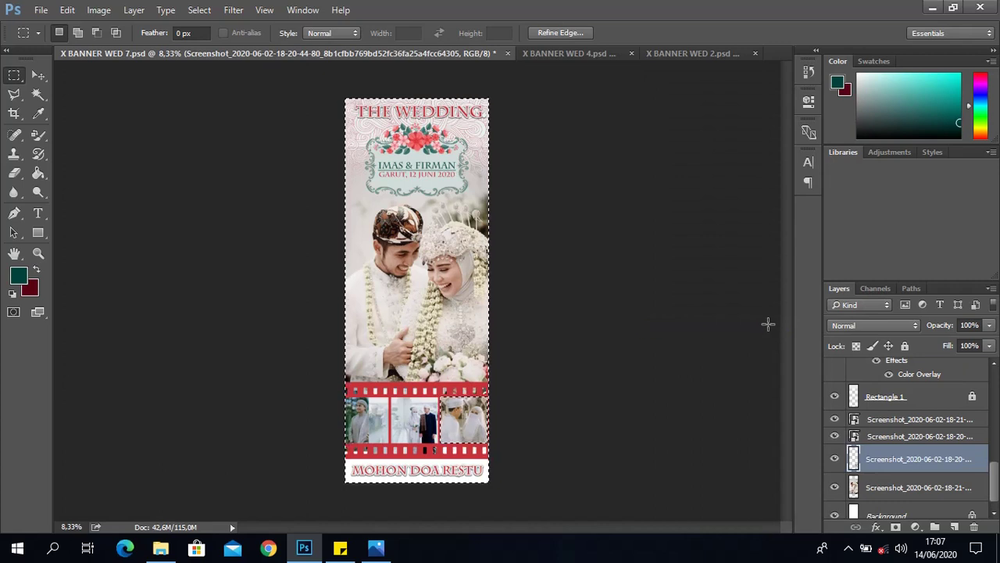
{"action": "left_click", "coordinate": [551, 456]}
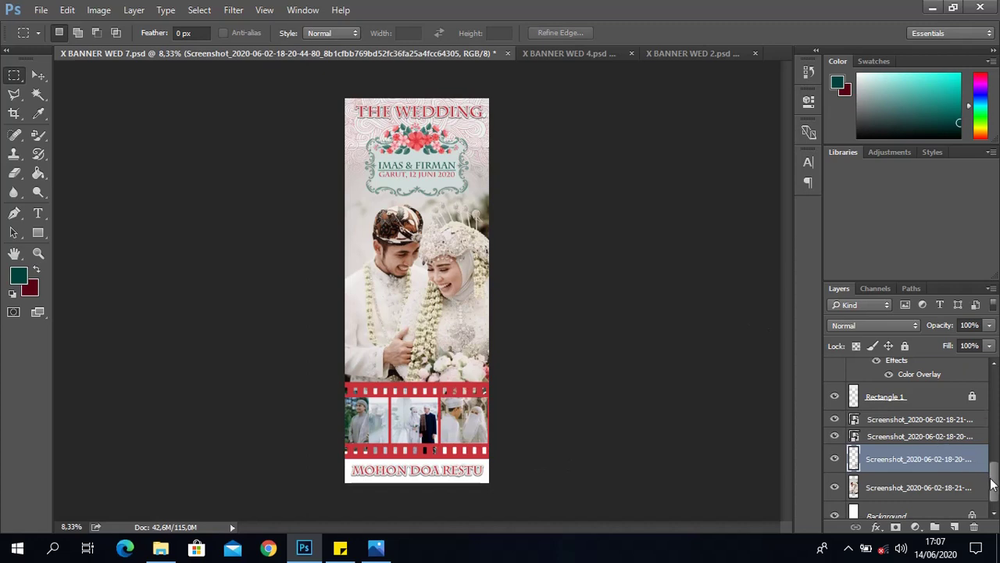
{"action": "left_click_drag", "start_coordinate": [992, 485], "coordinate": [989, 376]}
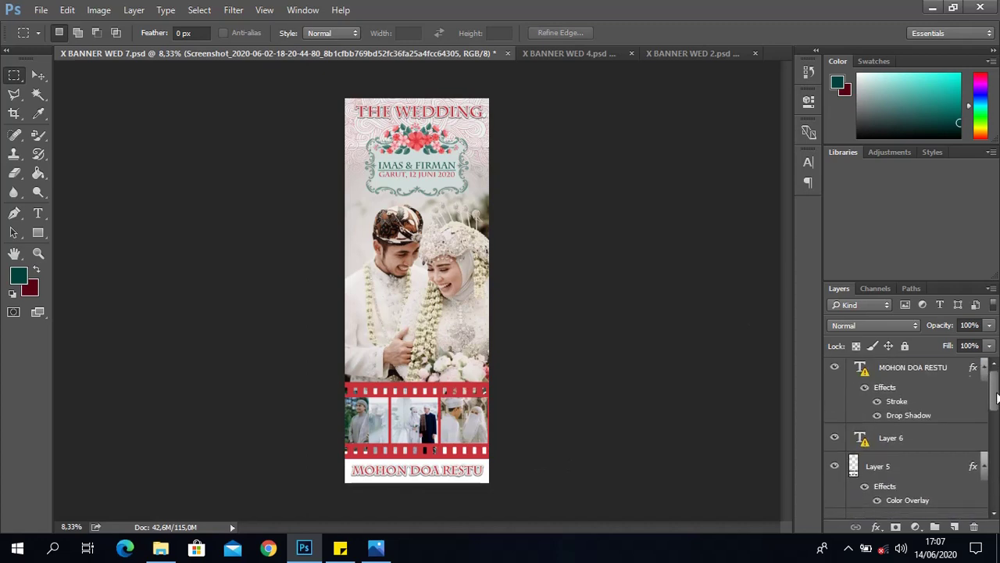
Step: Magic Wand the middle film-strip frame on Layer 5 and toggle layers to find its photo
{"action": "scroll", "coordinate": [918, 436], "scroll_direction": "down", "scroll_amount": 1}
{"action": "left_click", "coordinate": [883, 431]}
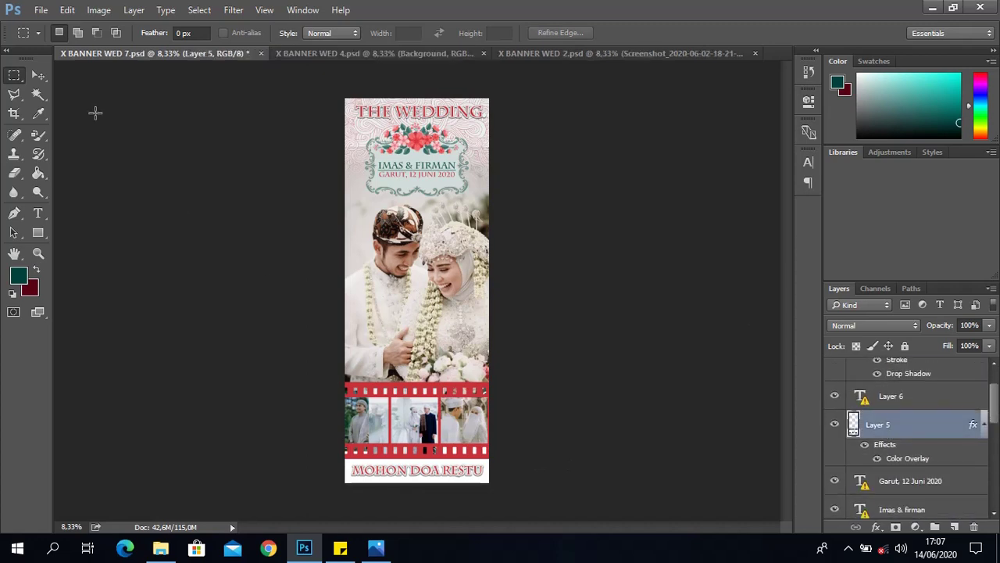
{"action": "left_click", "coordinate": [38, 94]}
{"action": "left_click", "coordinate": [403, 416]}
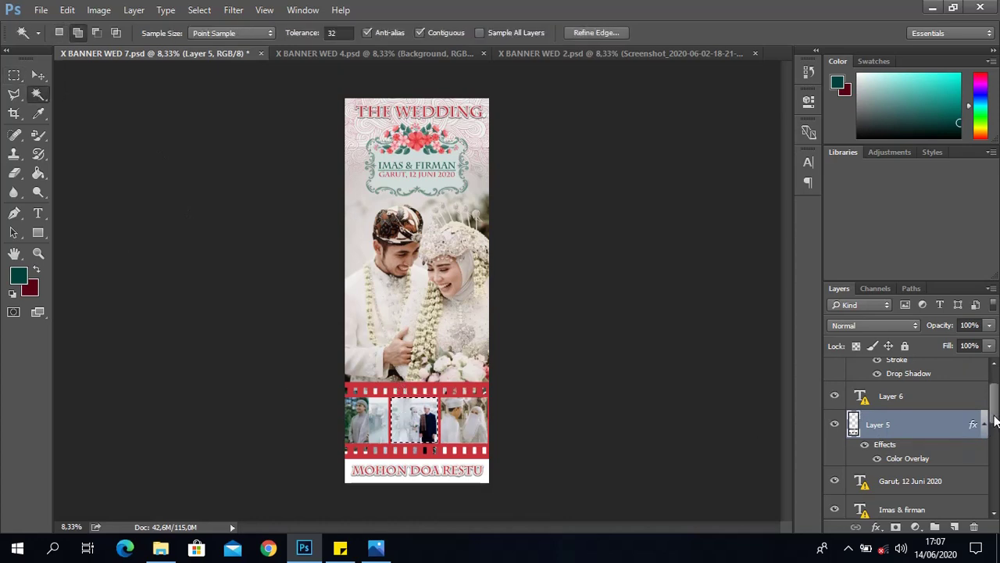
{"action": "left_click_drag", "start_coordinate": [995, 421], "coordinate": [995, 492]}
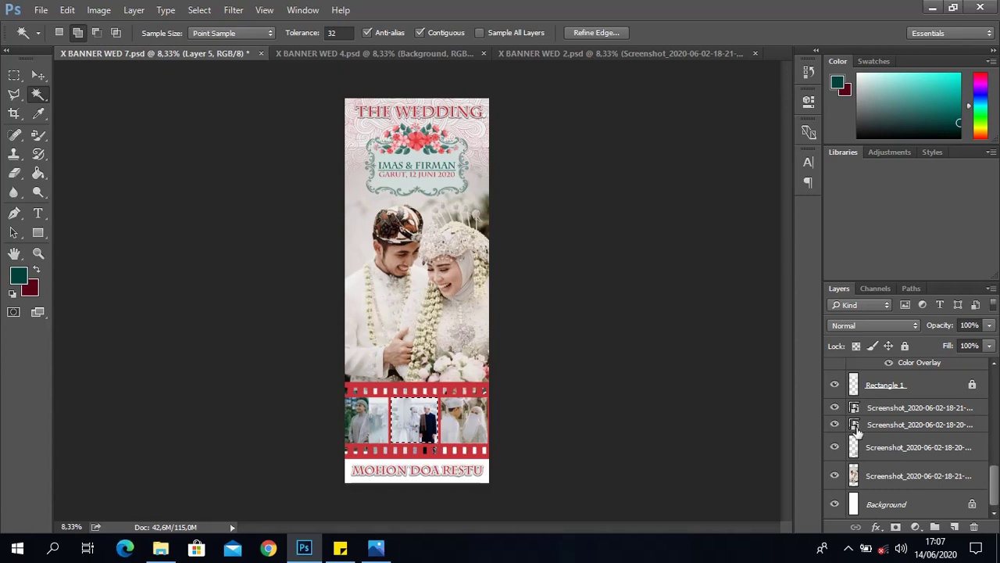
{"action": "left_click", "coordinate": [835, 425]}
{"action": "left_click", "coordinate": [836, 422]}
{"action": "left_click", "coordinate": [835, 414]}
{"action": "left_click", "coordinate": [835, 414]}
Step: Invert the selection and rasterize the middle frame's Screenshot photo layer
{"action": "left_click", "coordinate": [888, 412]}
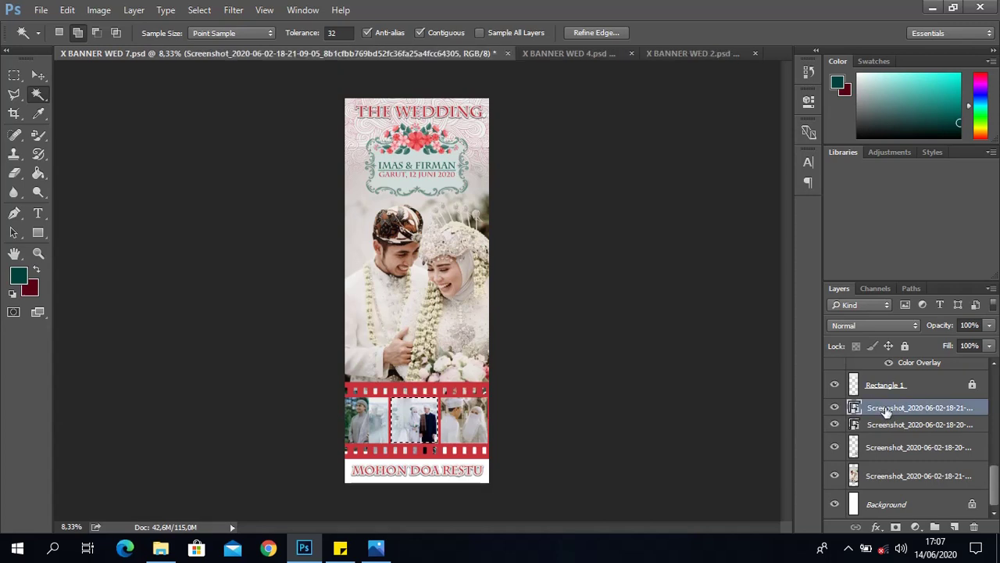
{"action": "left_click", "coordinate": [200, 10]}
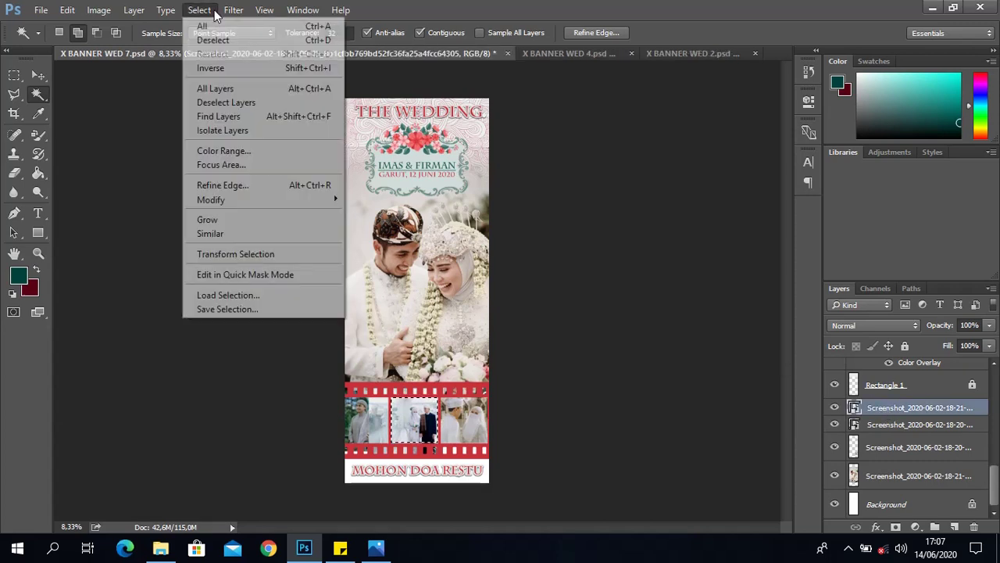
{"action": "left_click", "coordinate": [225, 68]}
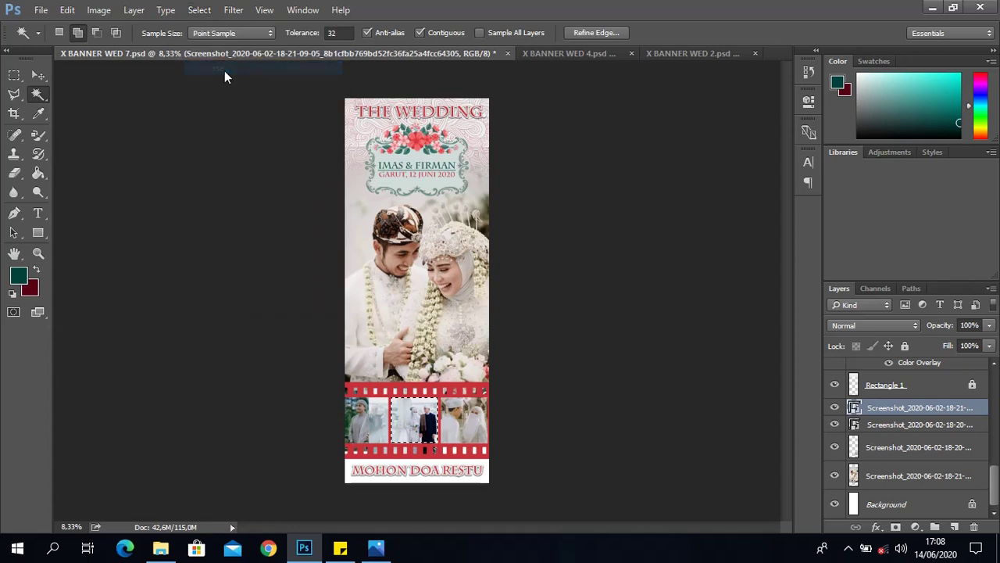
{"action": "right_click", "coordinate": [877, 416]}
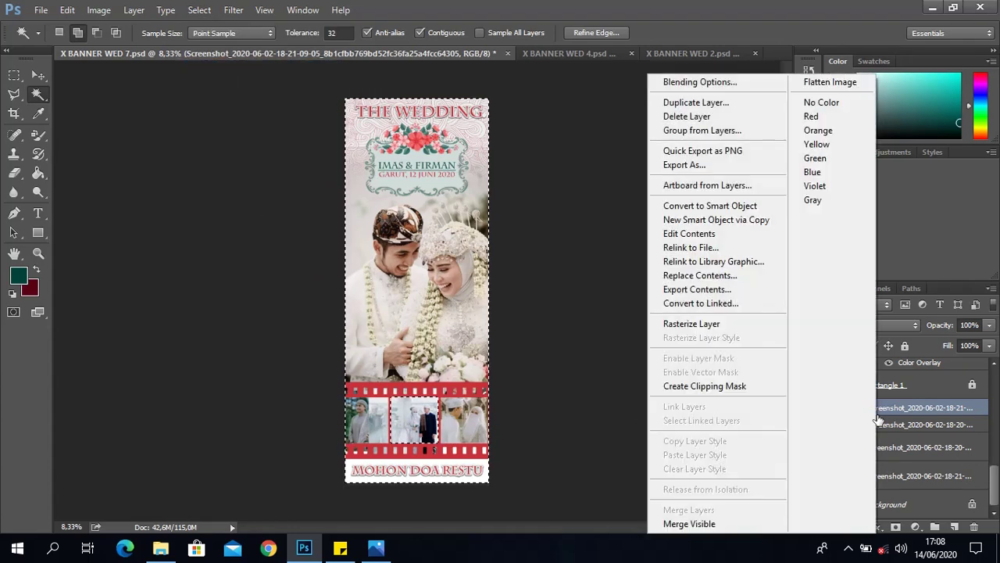
{"action": "left_click", "coordinate": [735, 324]}
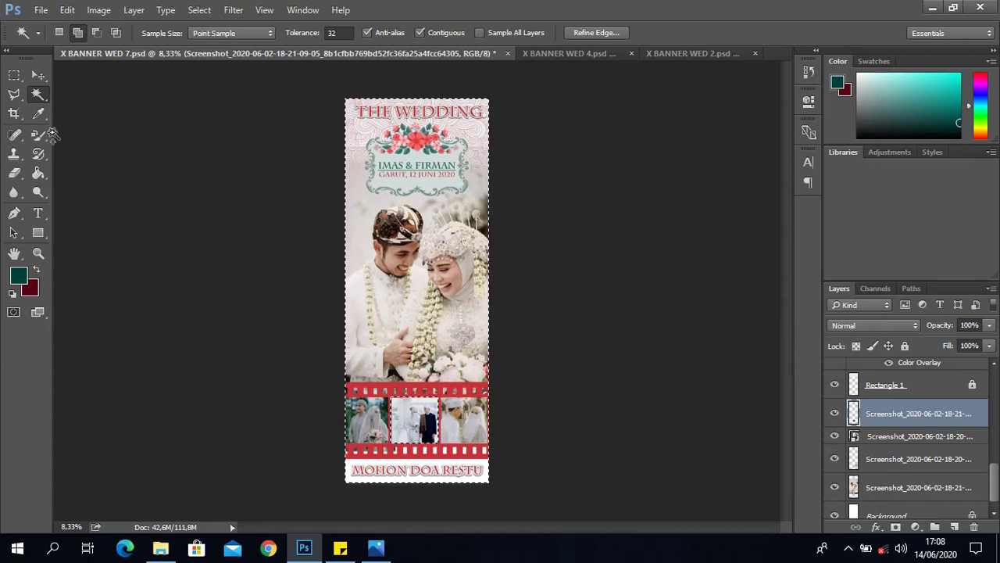
Step: Deselect, then Magic Wand the inside of the first film-strip frame on Layer 5
{"action": "left_click", "coordinate": [38, 75]}
{"action": "left_click", "coordinate": [414, 359]}
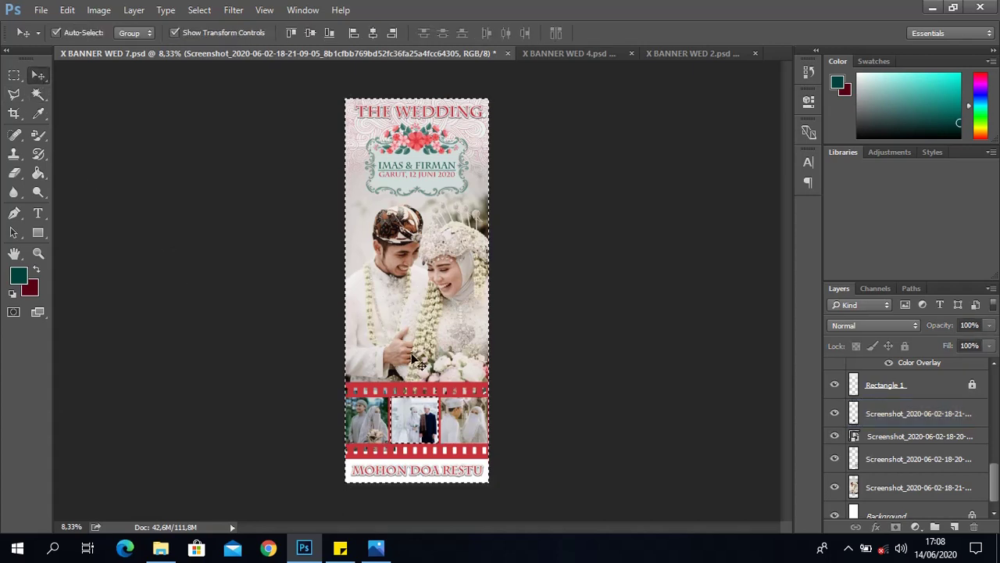
{"action": "key", "text": "ctrl+d"}
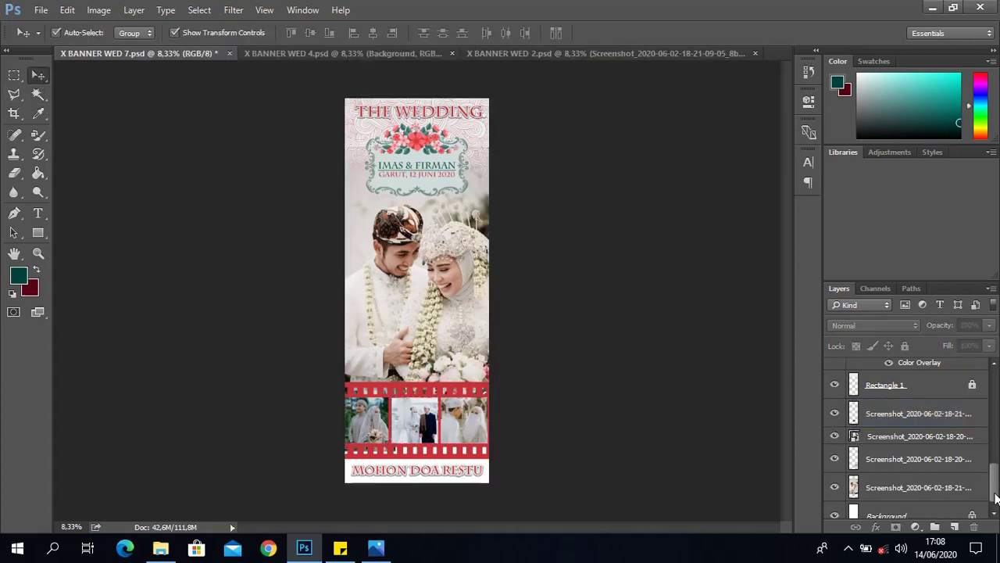
{"action": "left_click_drag", "start_coordinate": [995, 494], "coordinate": [973, 393]}
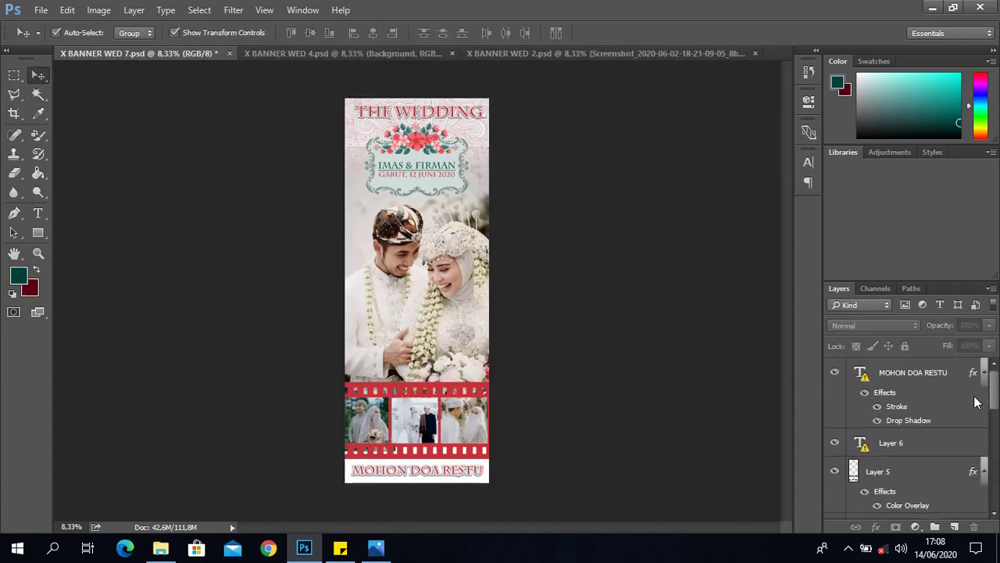
{"action": "left_click", "coordinate": [856, 474]}
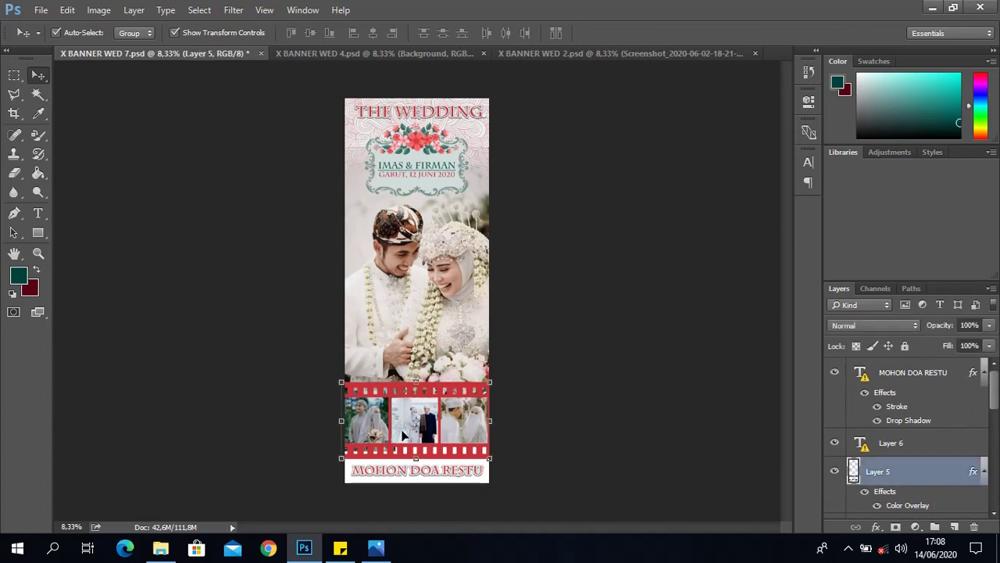
{"action": "left_click", "coordinate": [39, 93]}
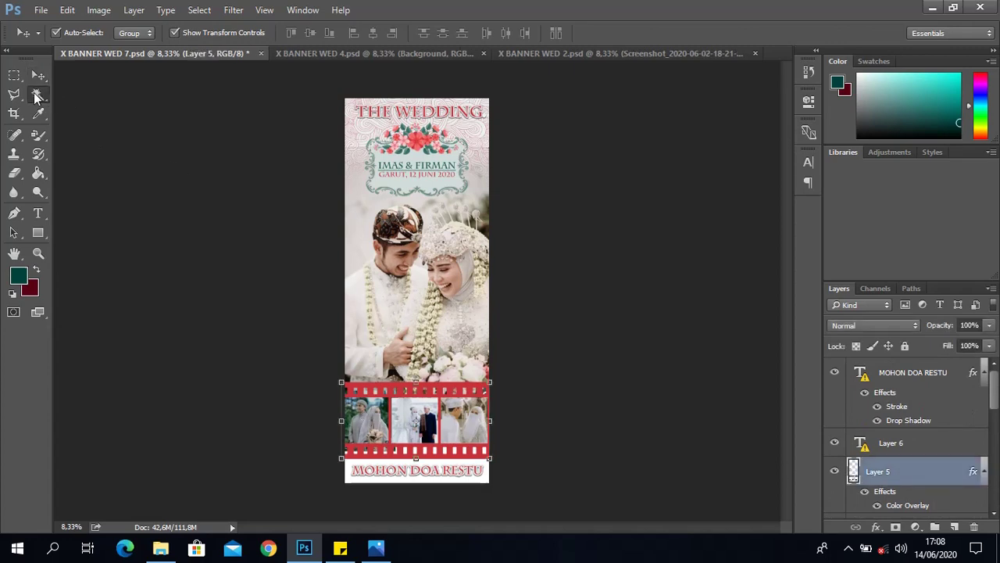
{"action": "left_click", "coordinate": [362, 414]}
{"action": "left_click_drag", "start_coordinate": [996, 412], "coordinate": [995, 492]}
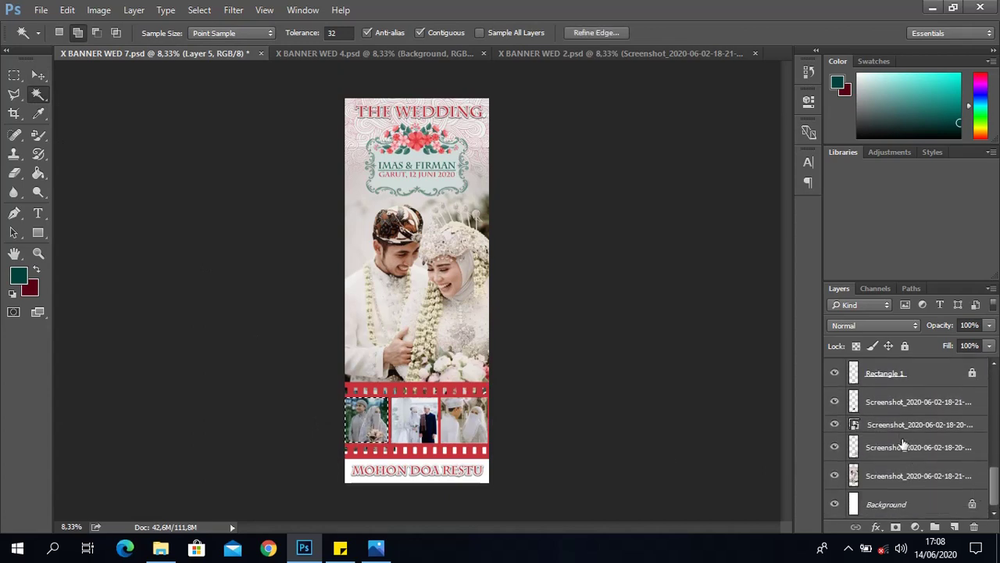
Step: Rasterize the other Screenshot photo, trim it to the inverted frame selection, and reposition it
{"action": "left_click", "coordinate": [901, 426]}
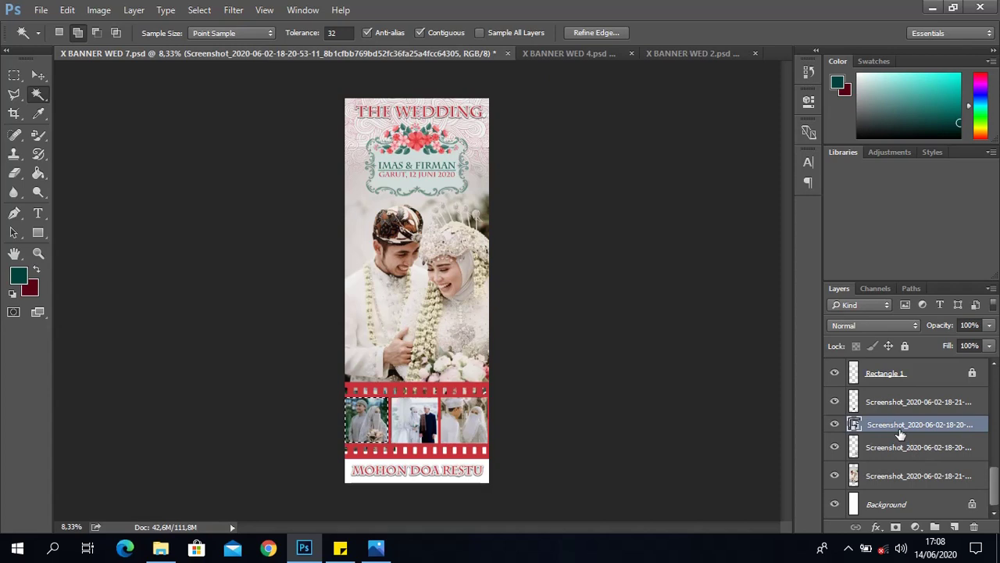
{"action": "right_click", "coordinate": [901, 432]}
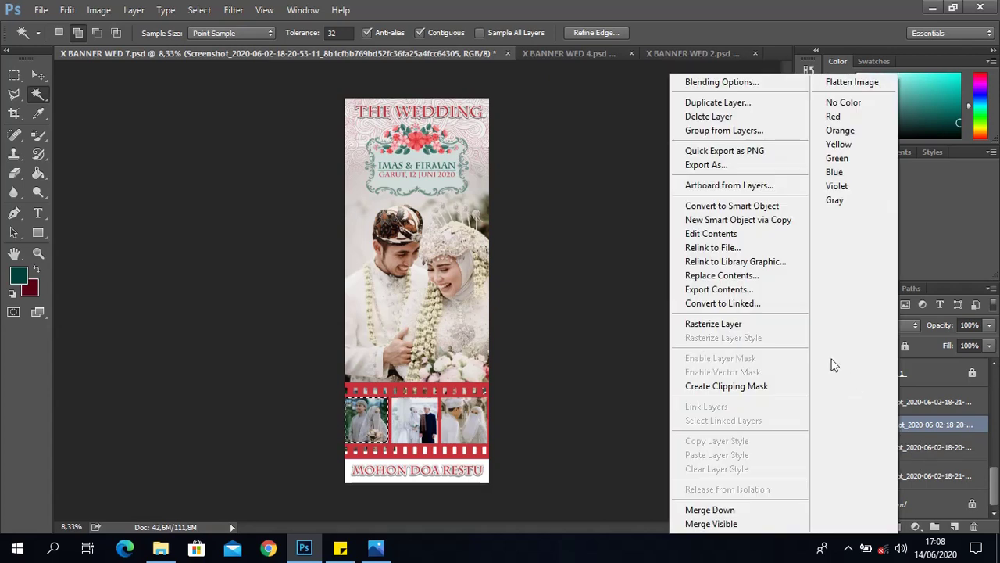
{"action": "left_click", "coordinate": [756, 325]}
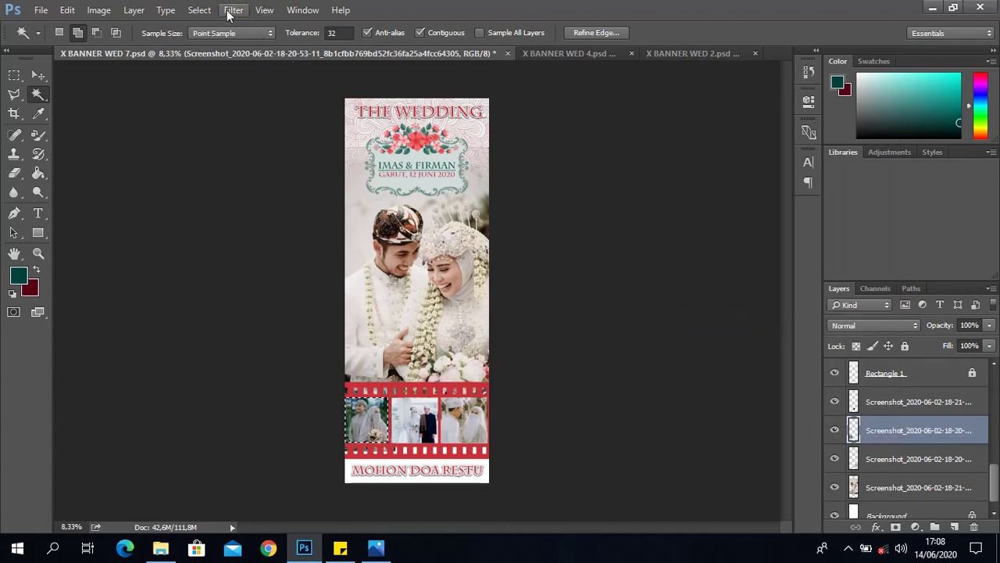
{"action": "left_click", "coordinate": [192, 10]}
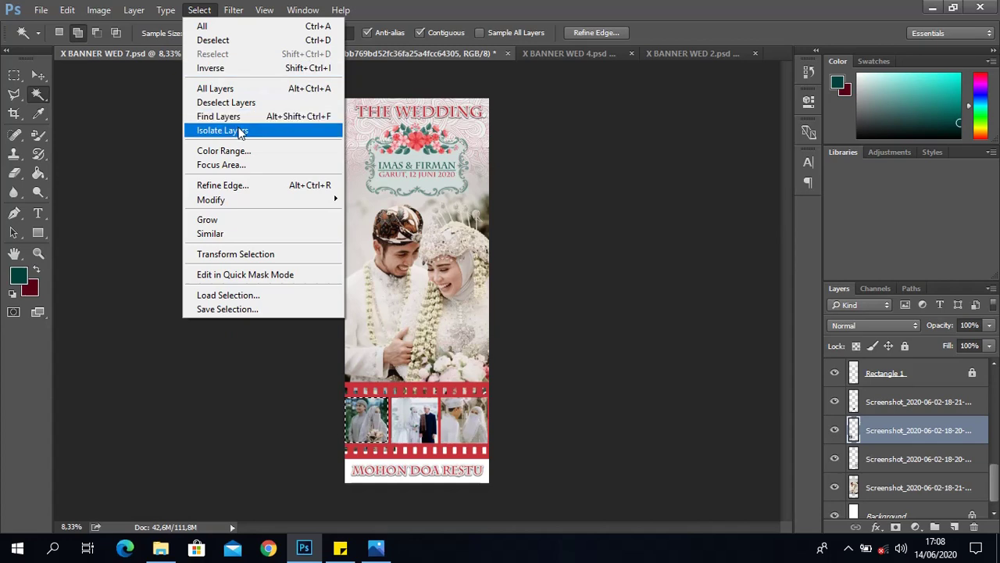
{"action": "left_click", "coordinate": [231, 69]}
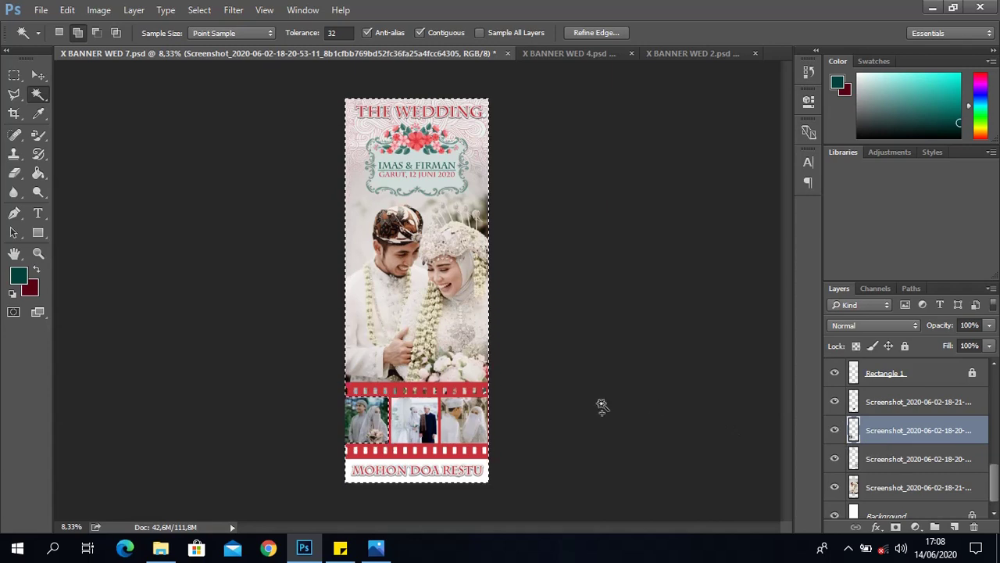
{"action": "key", "text": "ctrl+d"}
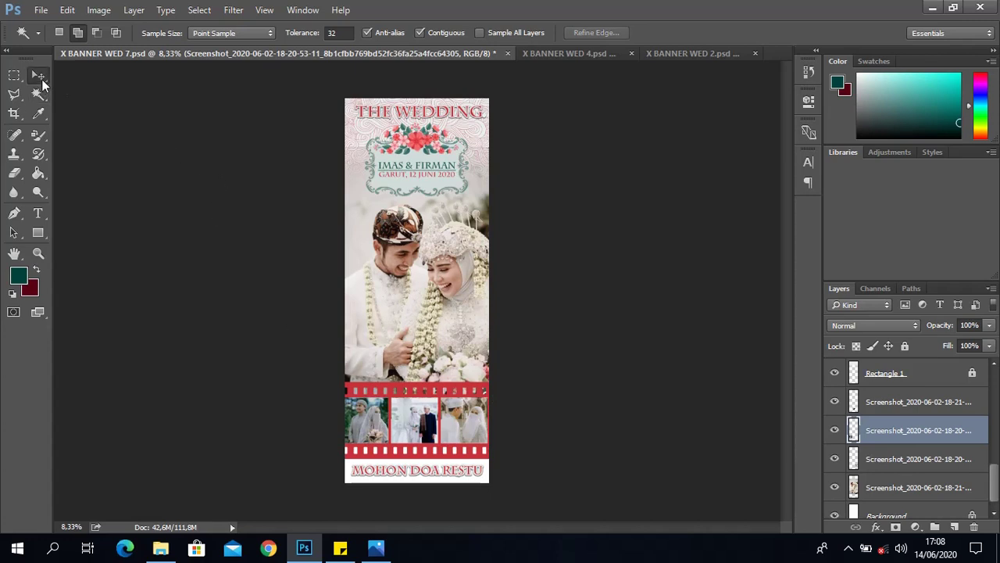
{"action": "left_click", "coordinate": [41, 80]}
{"action": "left_click_drag", "start_coordinate": [447, 326], "coordinate": [447, 326]}
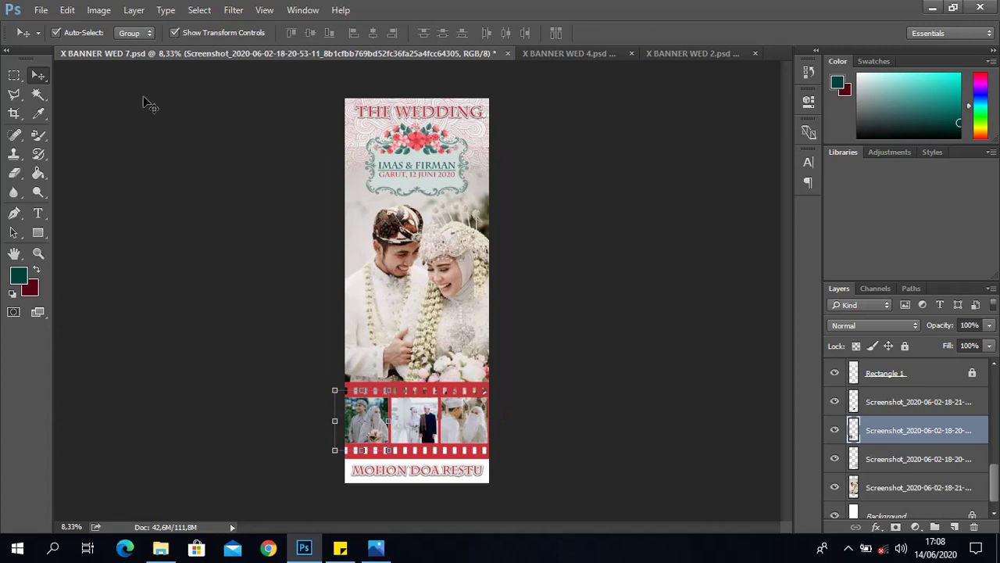
Step: Save X BANNER WED 7.psd and scroll the Layers panel to the text layers
{"action": "left_click", "coordinate": [41, 10]}
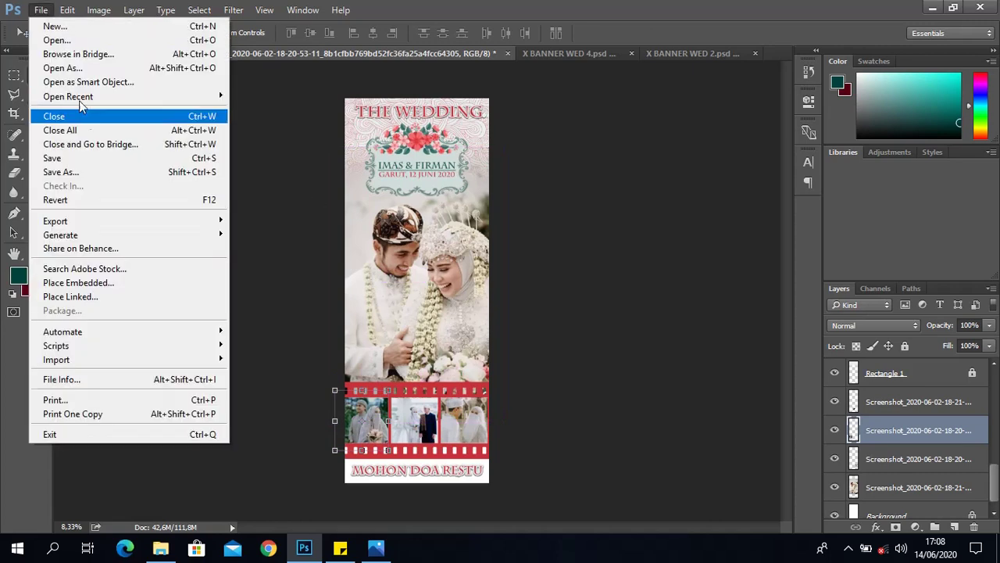
{"action": "left_click", "coordinate": [92, 157]}
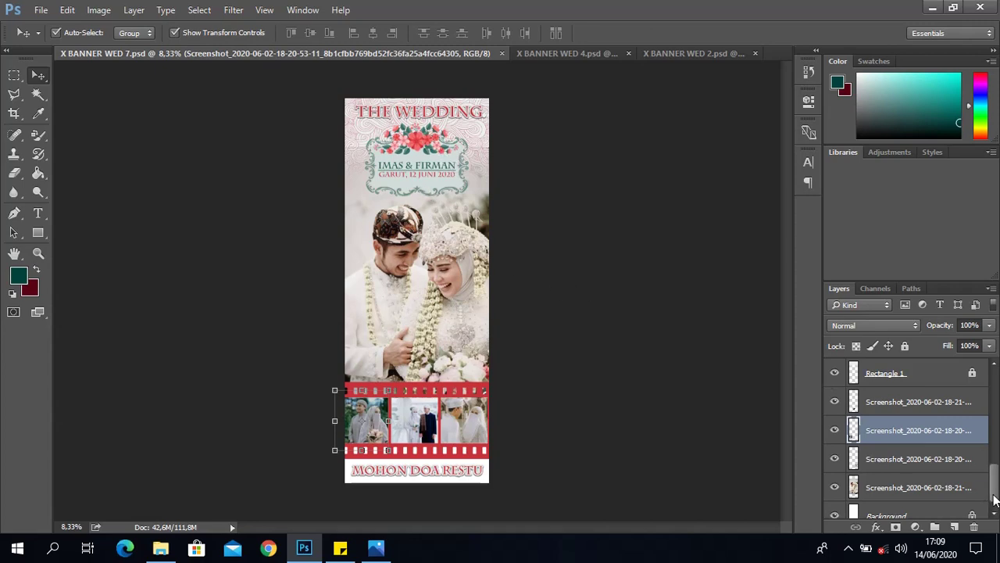
{"action": "left_click_drag", "start_coordinate": [989, 482], "coordinate": [995, 424]}
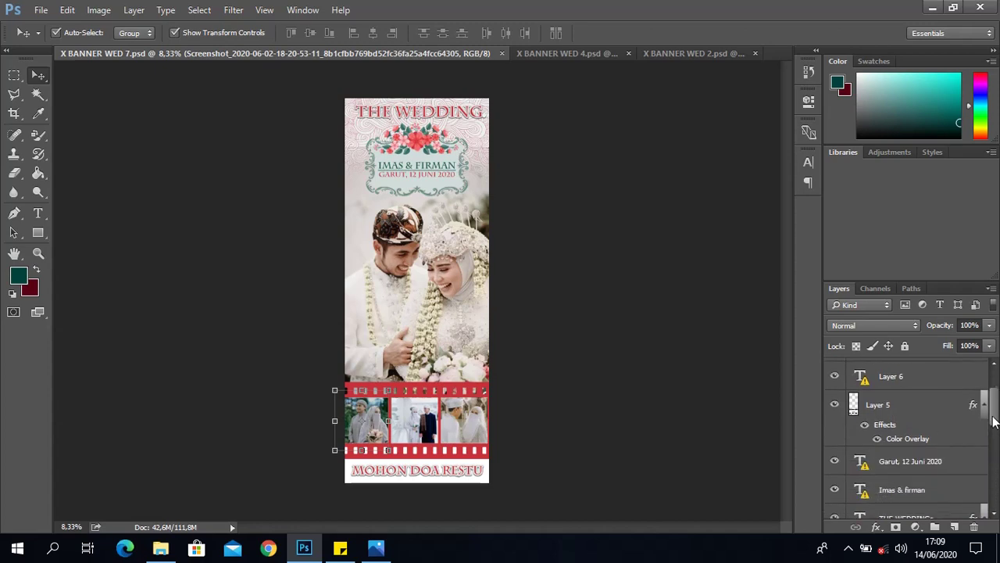
{"action": "scroll", "coordinate": [995, 424], "scroll_direction": "down", "scroll_amount": 3}
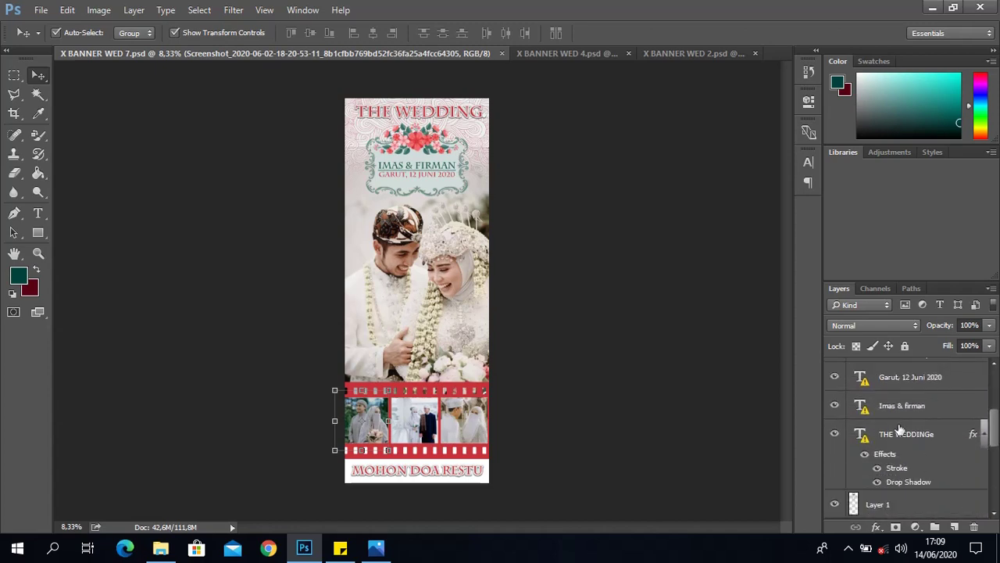
Step: Edit the couple's name text layer, accepting substitution for the missing CharlemagneStd Bold font
{"action": "left_click", "coordinate": [865, 408]}
{"action": "double_click", "coordinate": [862, 405]}
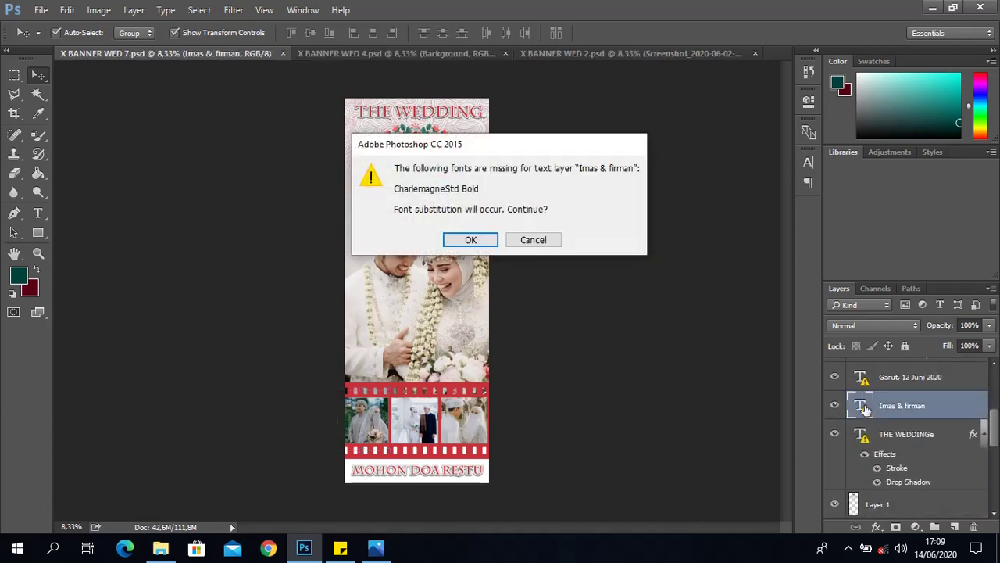
{"action": "left_click", "coordinate": [471, 239]}
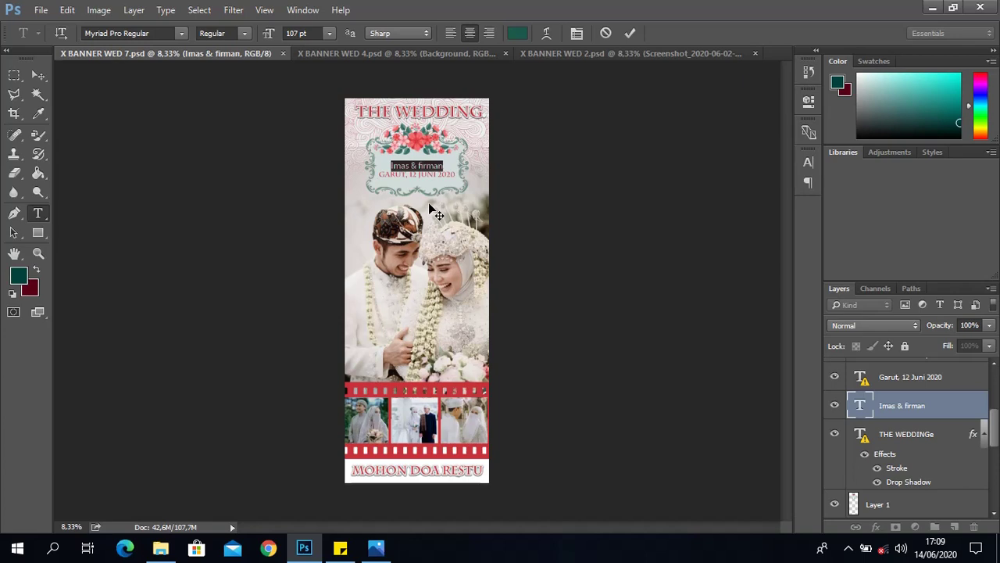
Step: Leave text editing with the Move tool and switch to the X BANNER WED 2.psd document
{"action": "left_click", "coordinate": [432, 54]}
{"action": "key", "text": "v"}
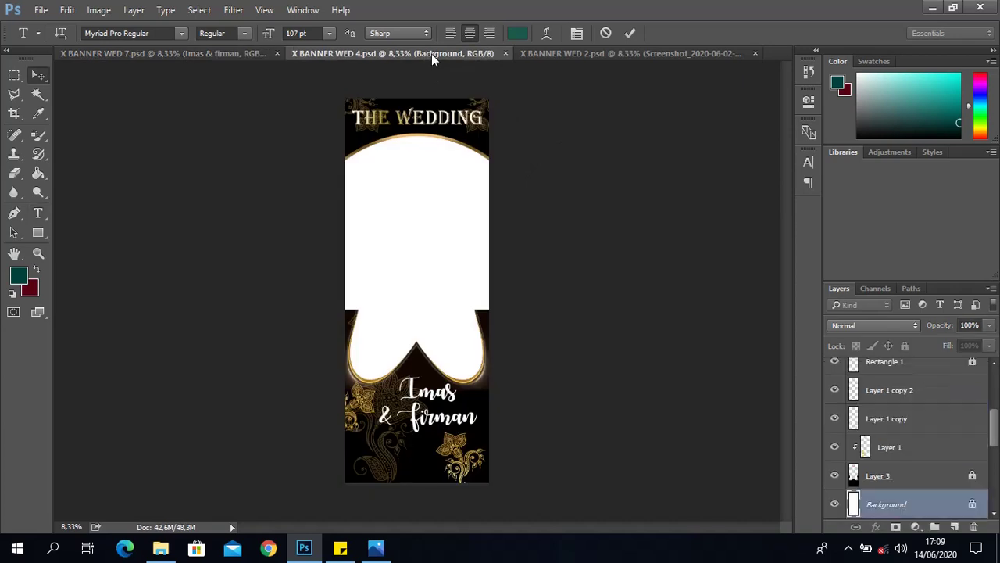
{"action": "left_click", "coordinate": [553, 55]}
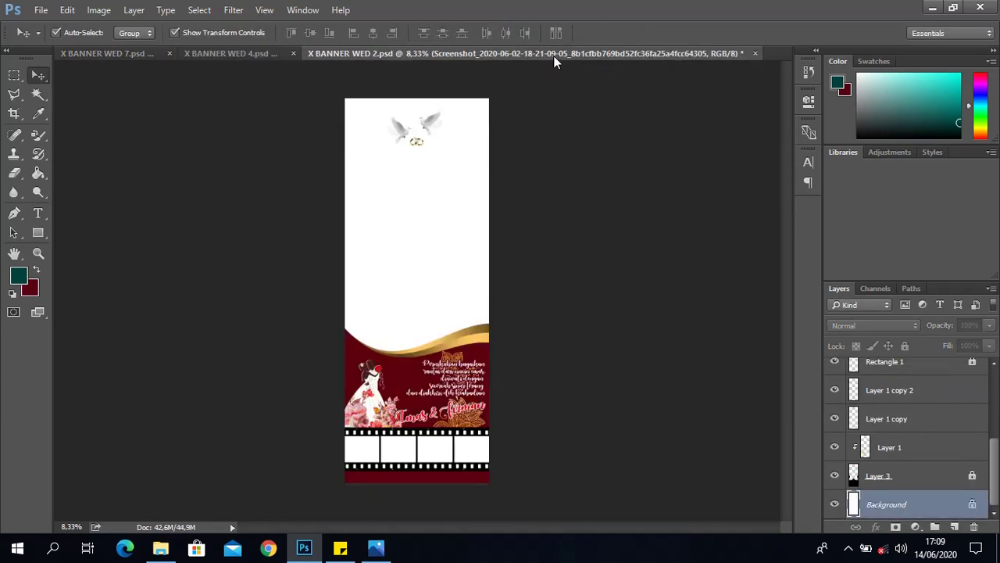